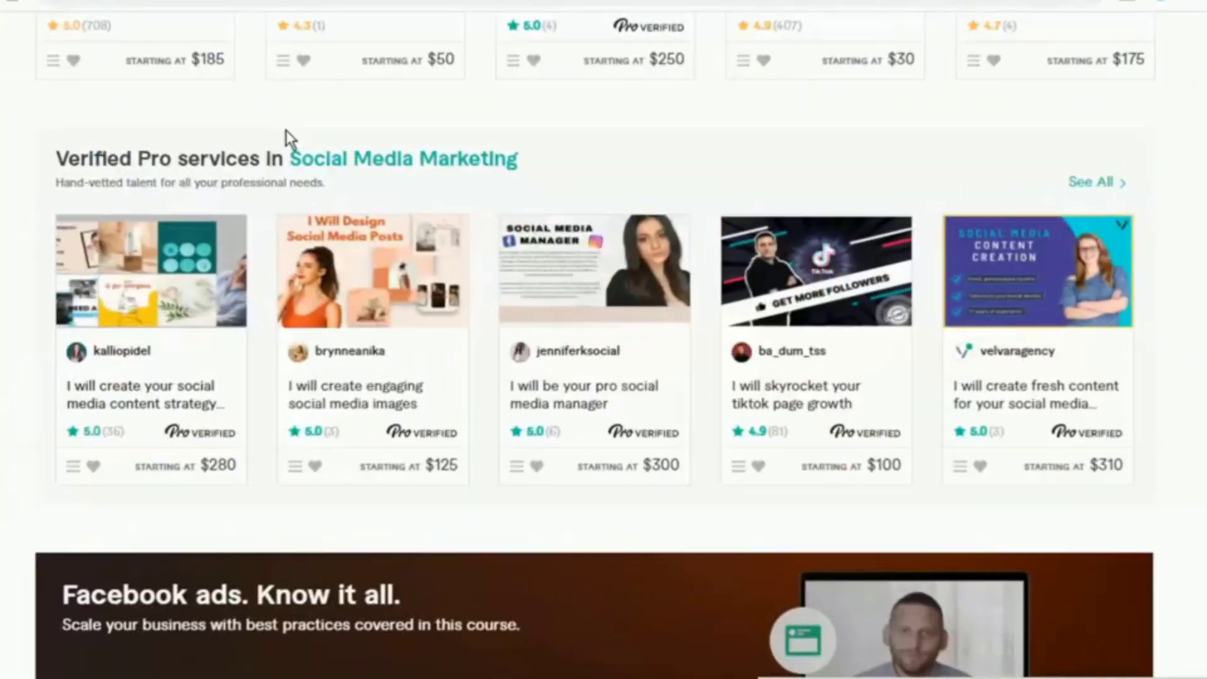
Search Fiverr for 'add subtitles to video' and browse the subtitle service gigs
{"action": "scroll", "coordinate": [485, 237], "scroll_direction": "down", "scroll_amount": 1}
{"action": "scroll", "coordinate": [484, 237], "scroll_direction": "up", "scroll_amount": 10}
{"action": "left_click", "coordinate": [432, 47]}
{"action": "type", "text": "add"}
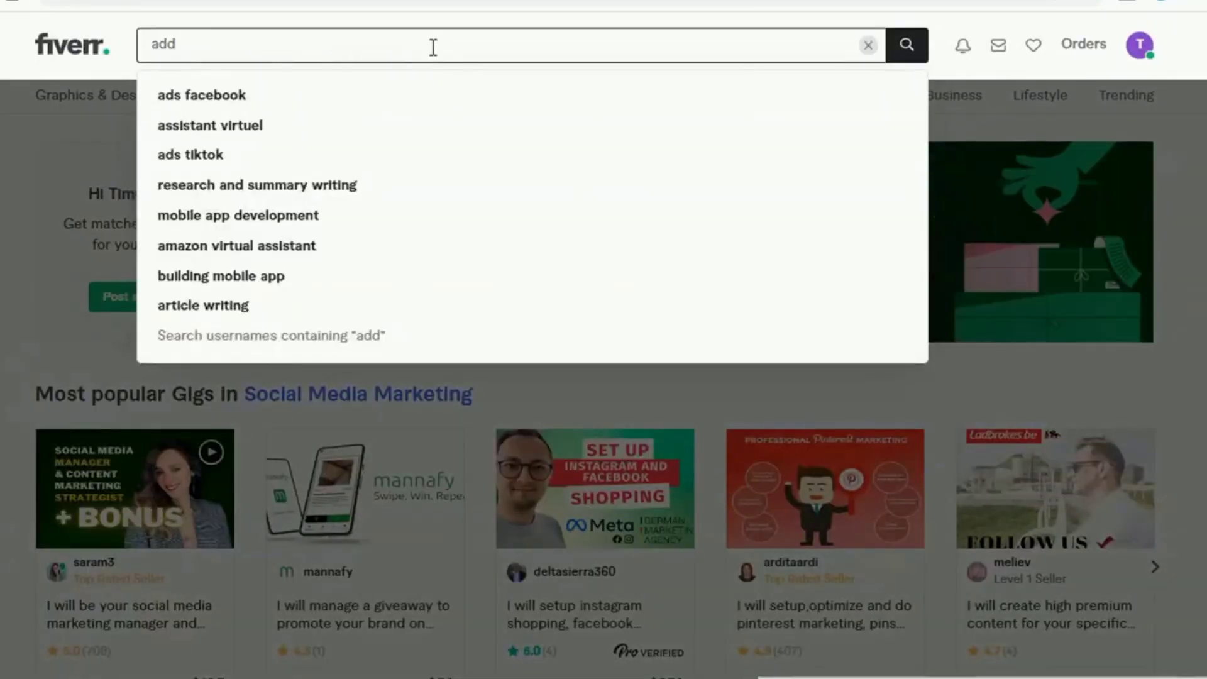
{"action": "type", "text": " subtitles to video"}
{"action": "key", "text": "Return"}
{"action": "scroll", "coordinate": [601, 310], "scroll_direction": "down", "scroll_amount": 7}
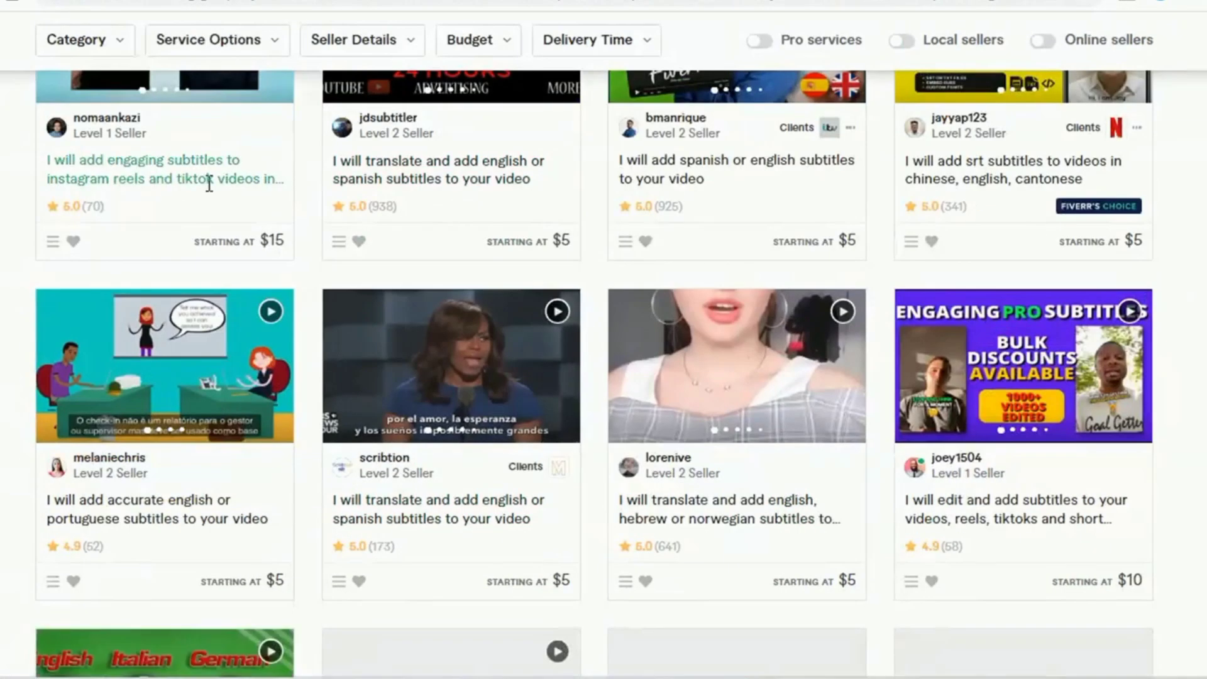
{"action": "scroll", "coordinate": [459, 280], "scroll_direction": "up", "scroll_amount": 3}
{"action": "scroll", "coordinate": [458, 280], "scroll_direction": "down", "scroll_amount": 10}
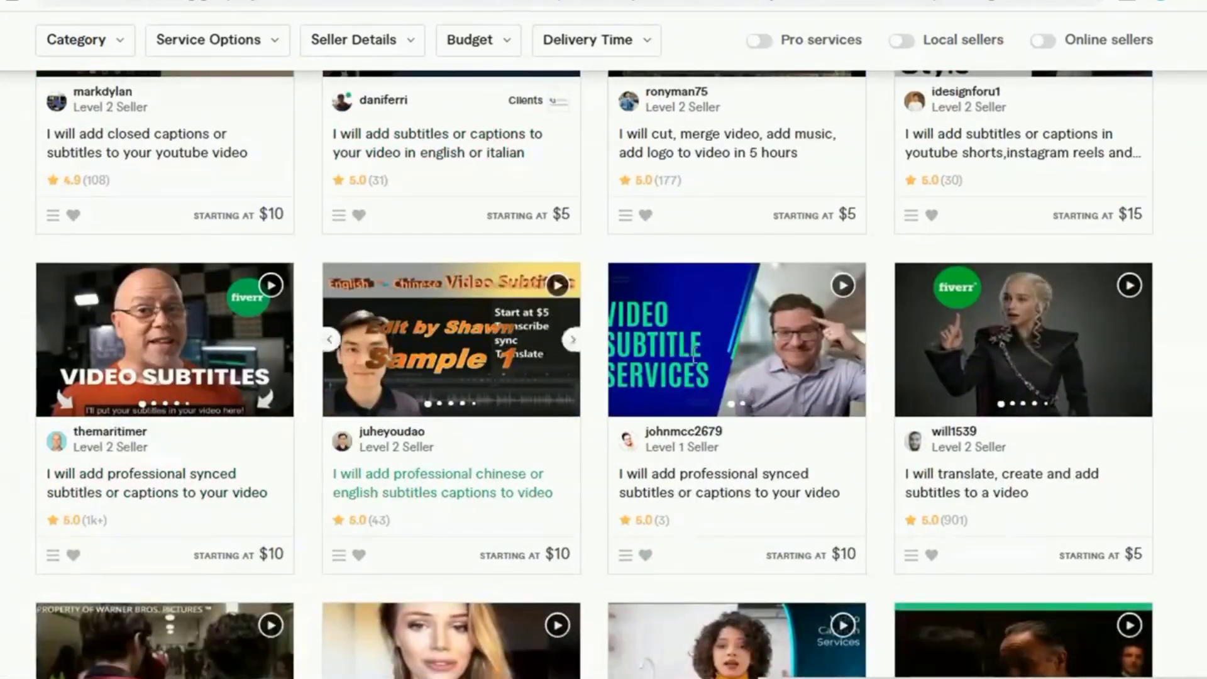
{"action": "scroll", "coordinate": [695, 355], "scroll_direction": "down", "scroll_amount": 10}
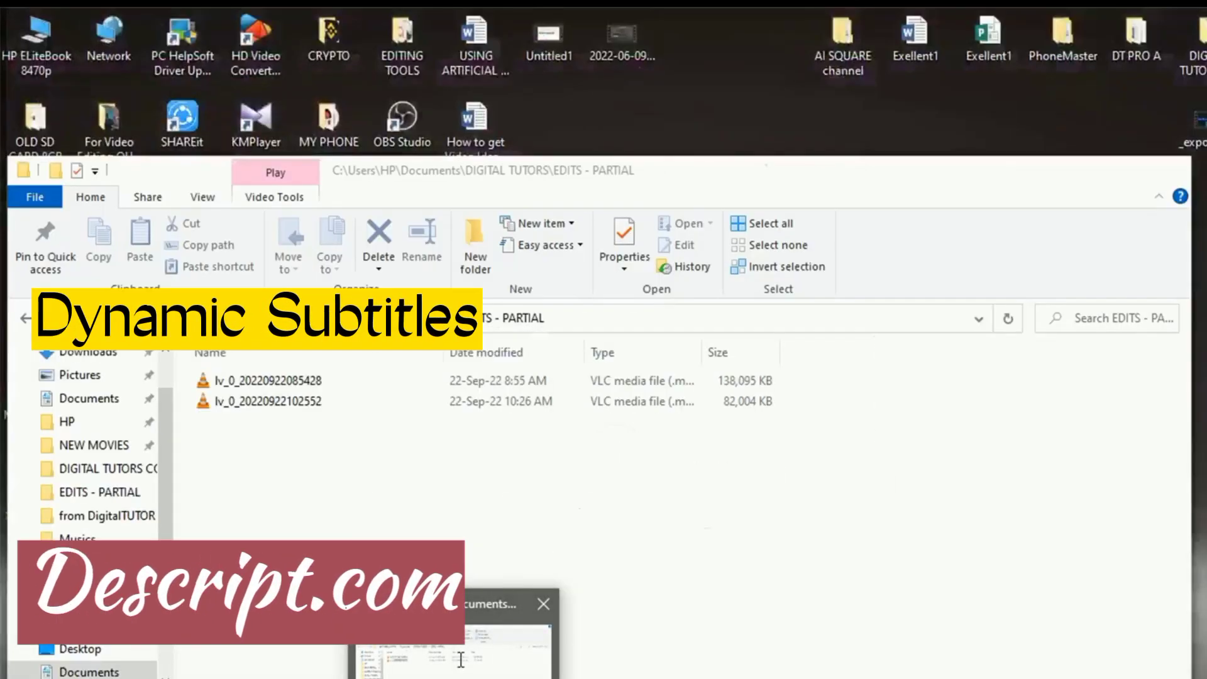
Drag lv_0_20220922102552.mp4 from File Explorer into subtitles TEST 1 and let it transcribe
{"action": "left_click", "coordinate": [478, 635]}
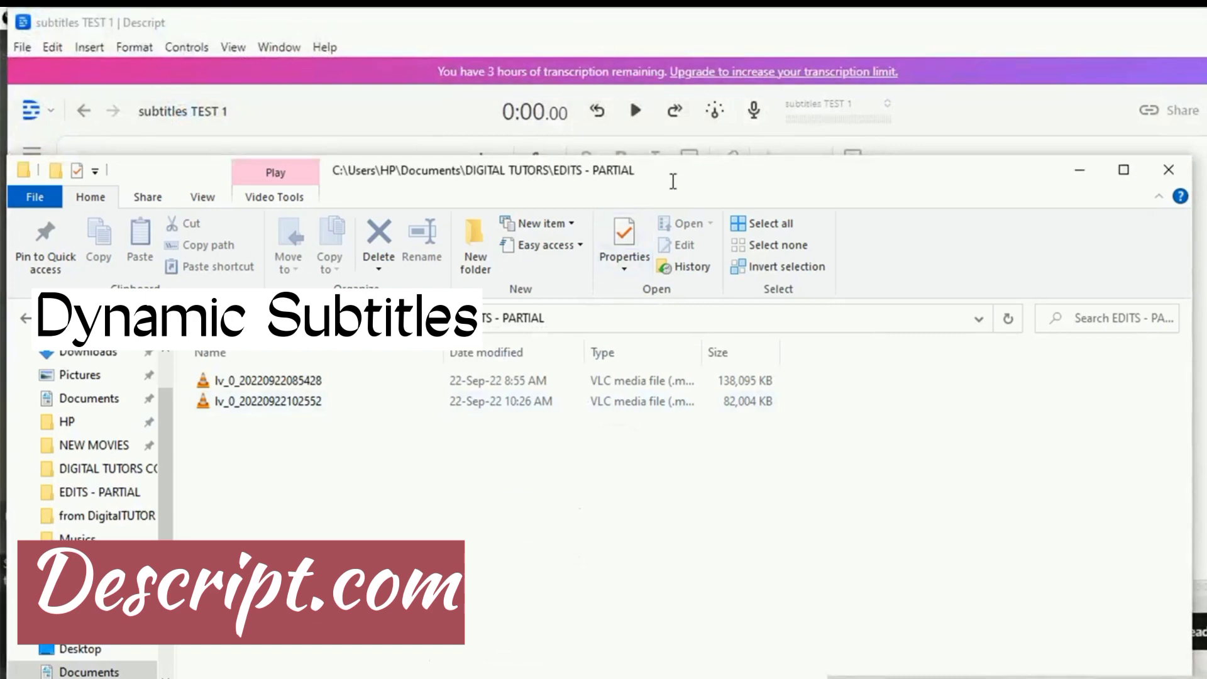
{"action": "left_click_drag", "start_coordinate": [582, 194], "coordinate": [335, 379]}
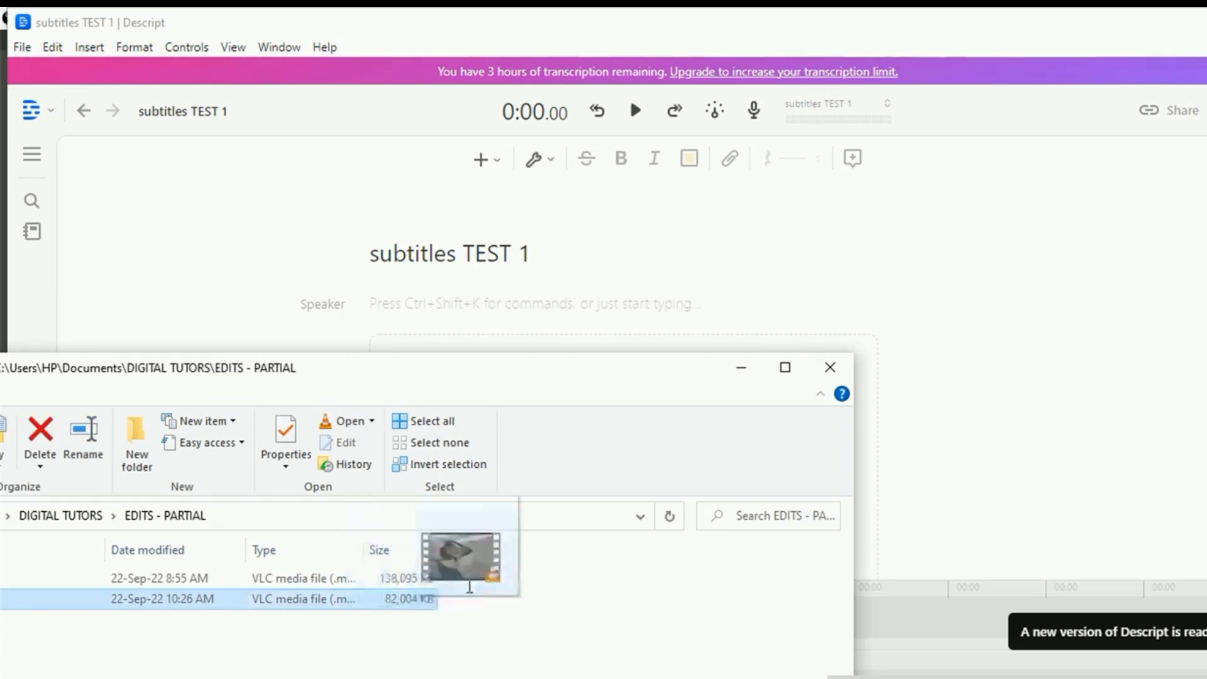
{"action": "left_click_drag", "start_coordinate": [469, 587], "coordinate": [943, 468]}
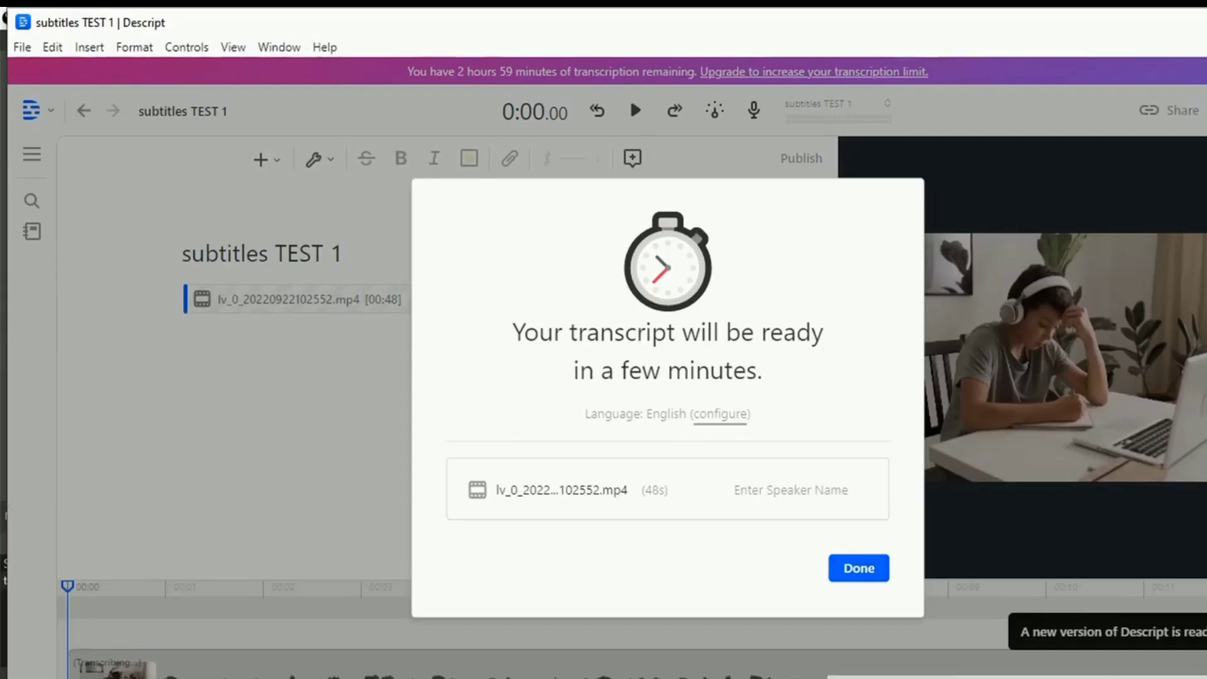
{"action": "left_click", "coordinate": [859, 568]}
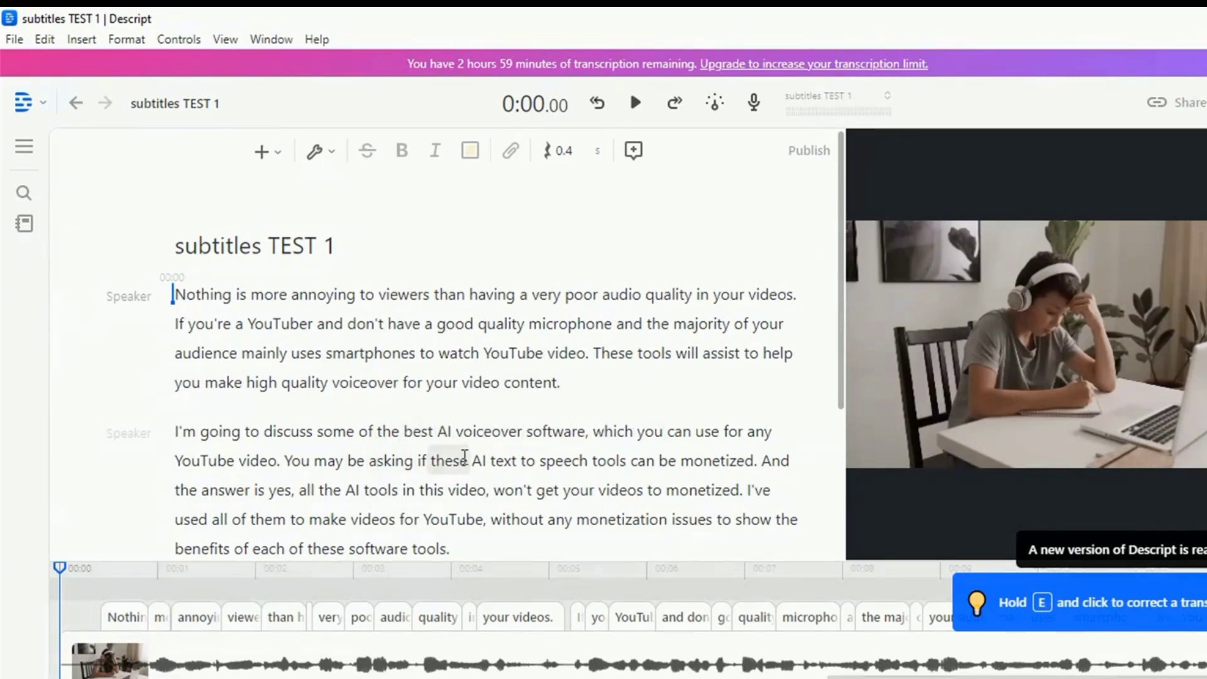
Insert Fancy Captions through the Ctrl+K command search using 'FAN'
{"action": "key", "text": "ctrl+k"}
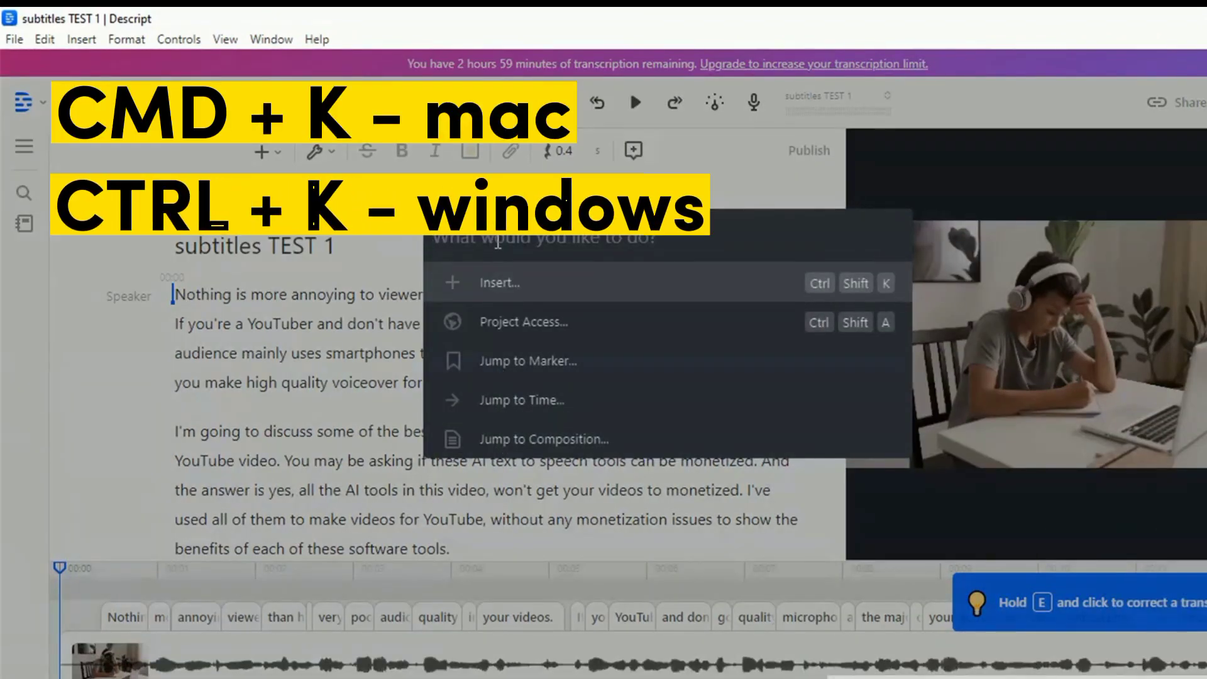
{"action": "type", "text": "FA"}
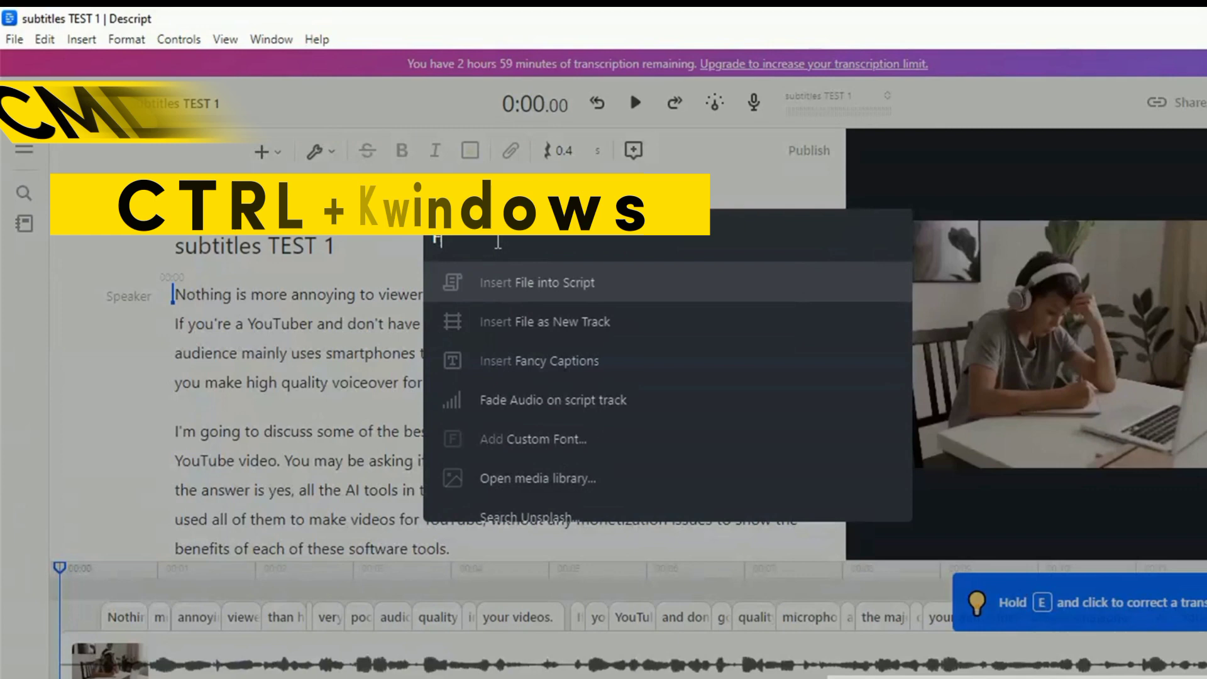
{"action": "type", "text": "N"}
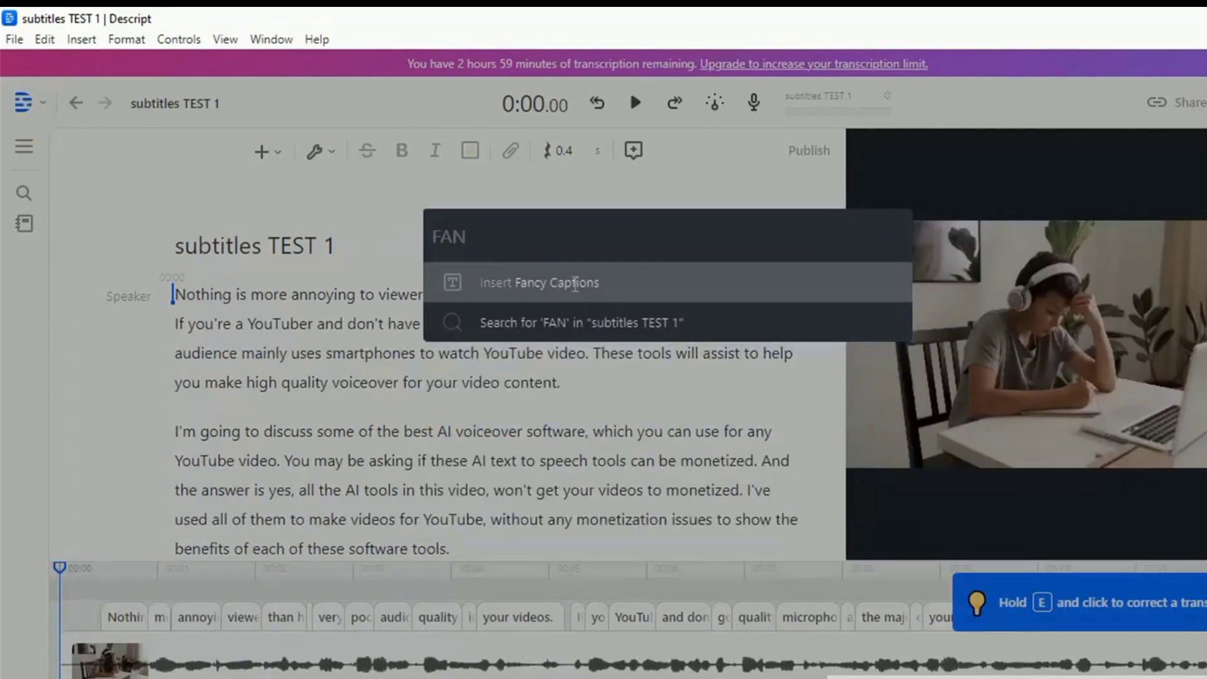
{"action": "left_click", "coordinate": [575, 283]}
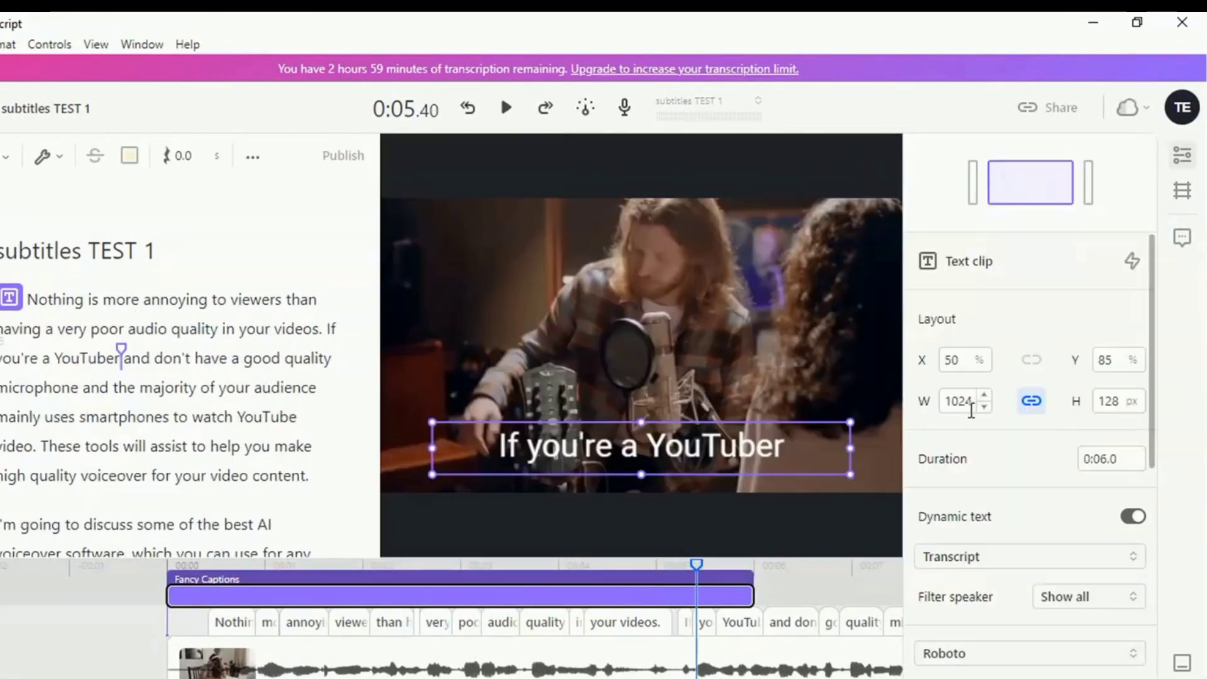
Select the Fancy Captions text clip and play the captioned video from the start
{"action": "scroll", "coordinate": [1006, 459], "scroll_direction": "down", "scroll_amount": 6}
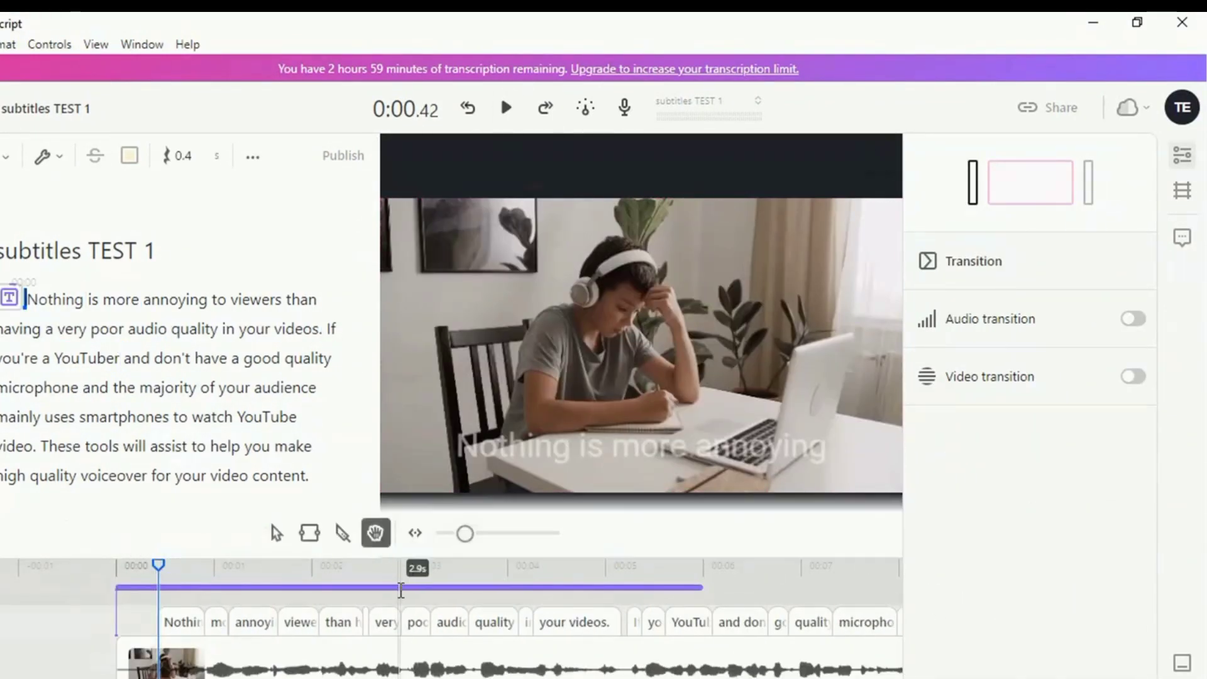
{"action": "scroll", "coordinate": [401, 591], "scroll_direction": "down", "scroll_amount": 5}
{"action": "left_click", "coordinate": [146, 595]}
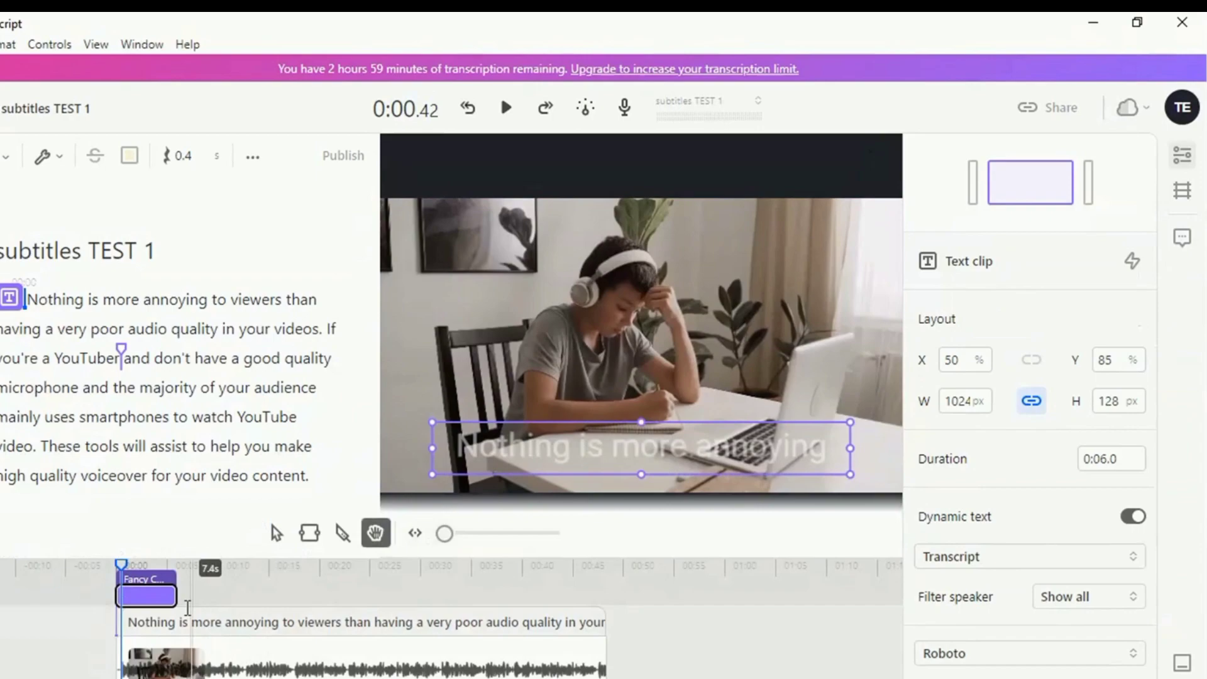
{"action": "scroll", "coordinate": [1069, 453], "scroll_direction": "down", "scroll_amount": 3}
{"action": "scroll", "coordinate": [1068, 453], "scroll_direction": "down", "scroll_amount": 1}
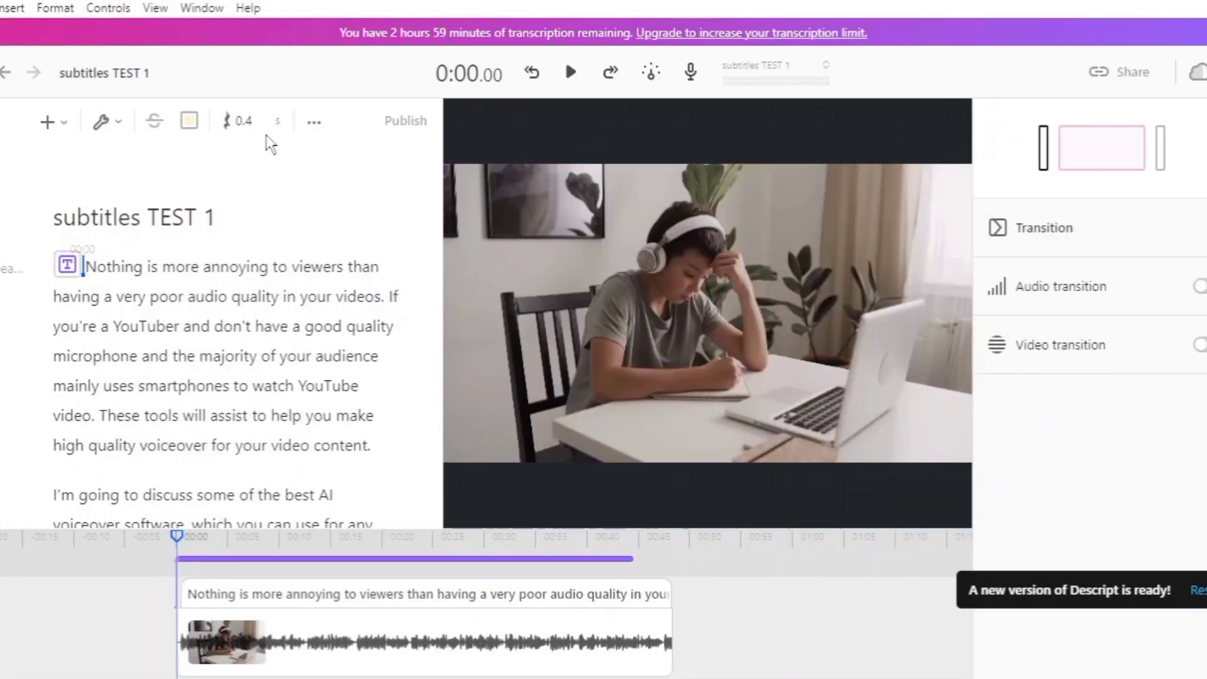
{"action": "left_click", "coordinate": [571, 72]}
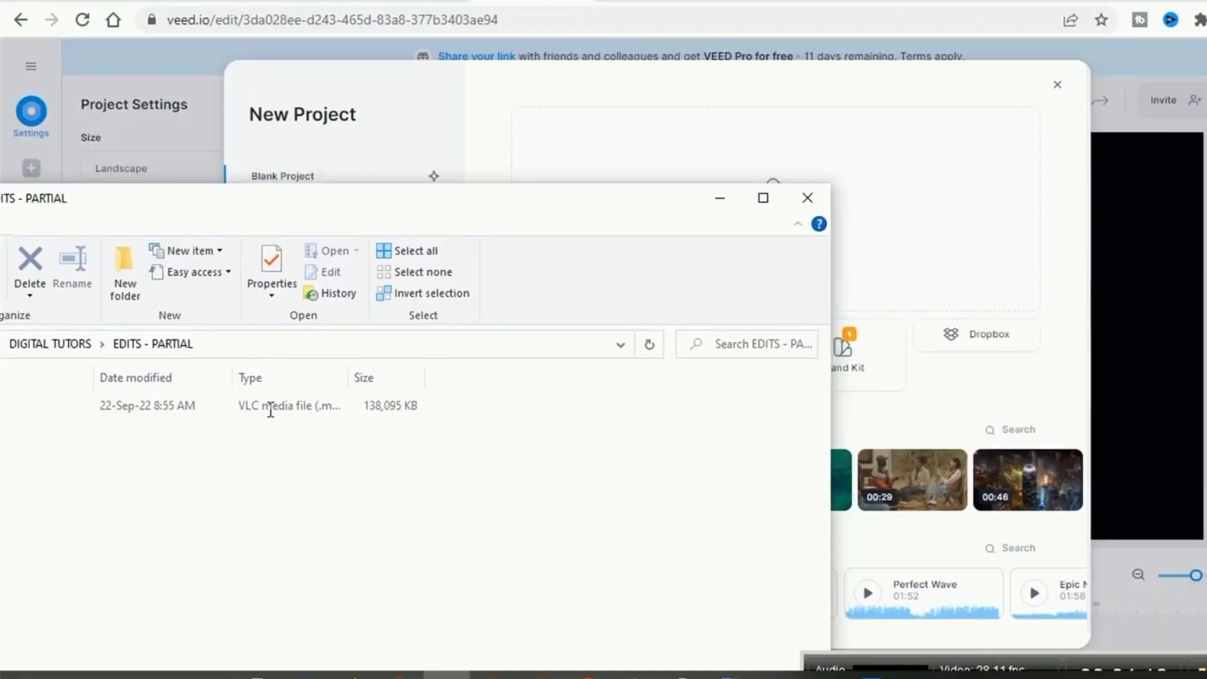
{"action": "left_click", "coordinate": [267, 408]}
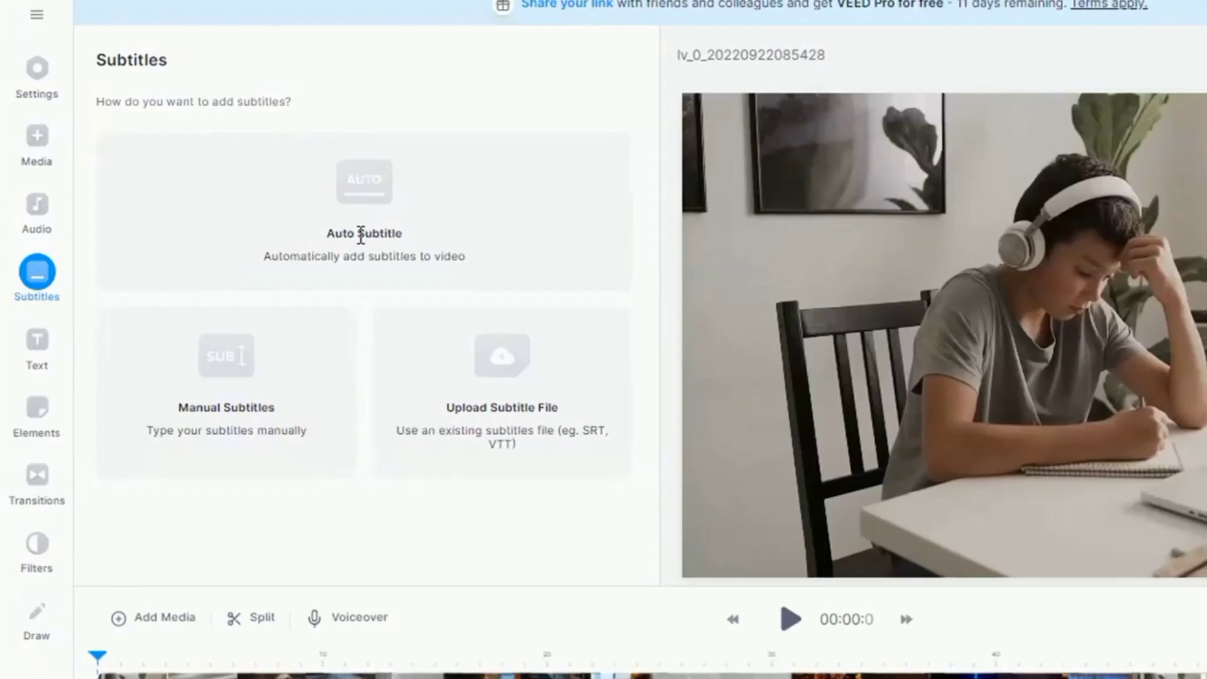
Generate auto subtitles, replay the video, and jump to the 'won't get your videos demonetized' line
{"action": "left_click", "coordinate": [356, 237]}
{"action": "left_click", "coordinate": [377, 228]}
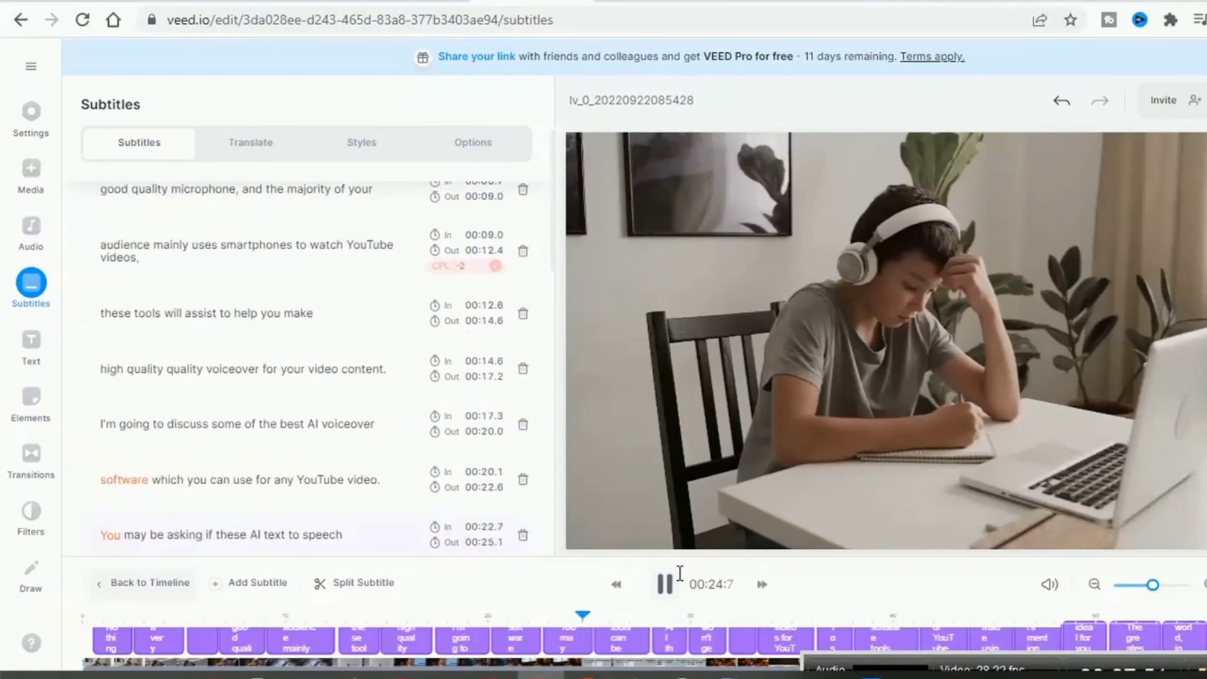
{"action": "left_click", "coordinate": [666, 583]}
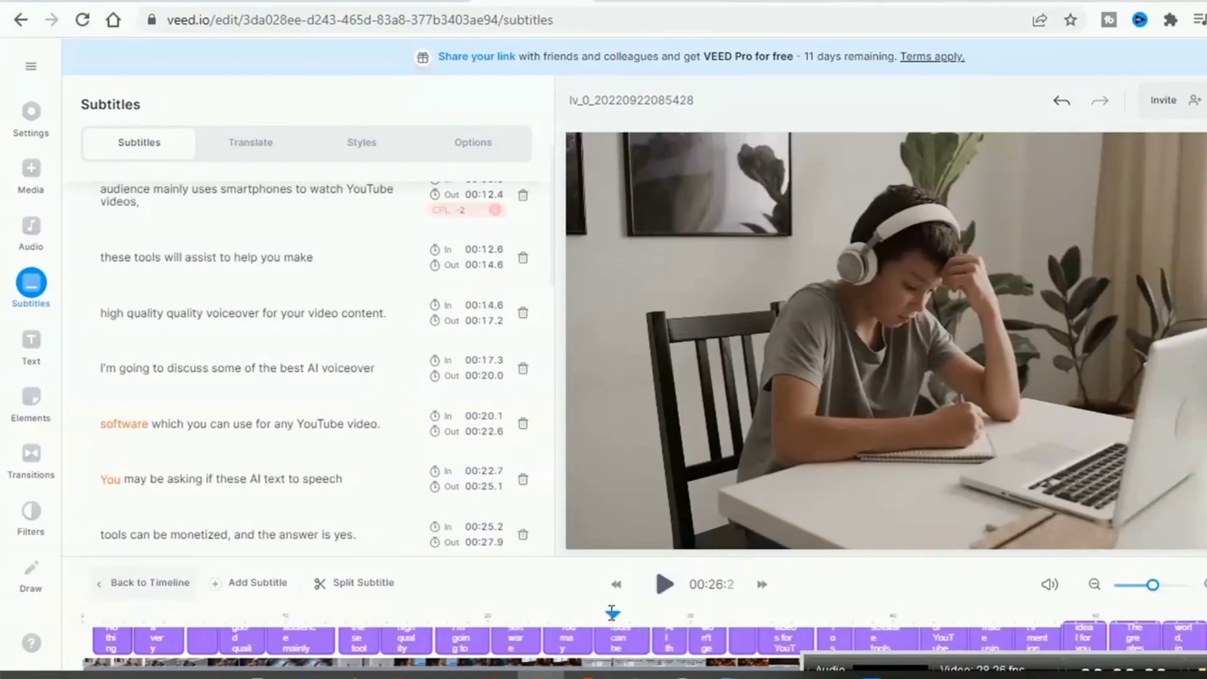
{"action": "left_click", "coordinate": [104, 617]}
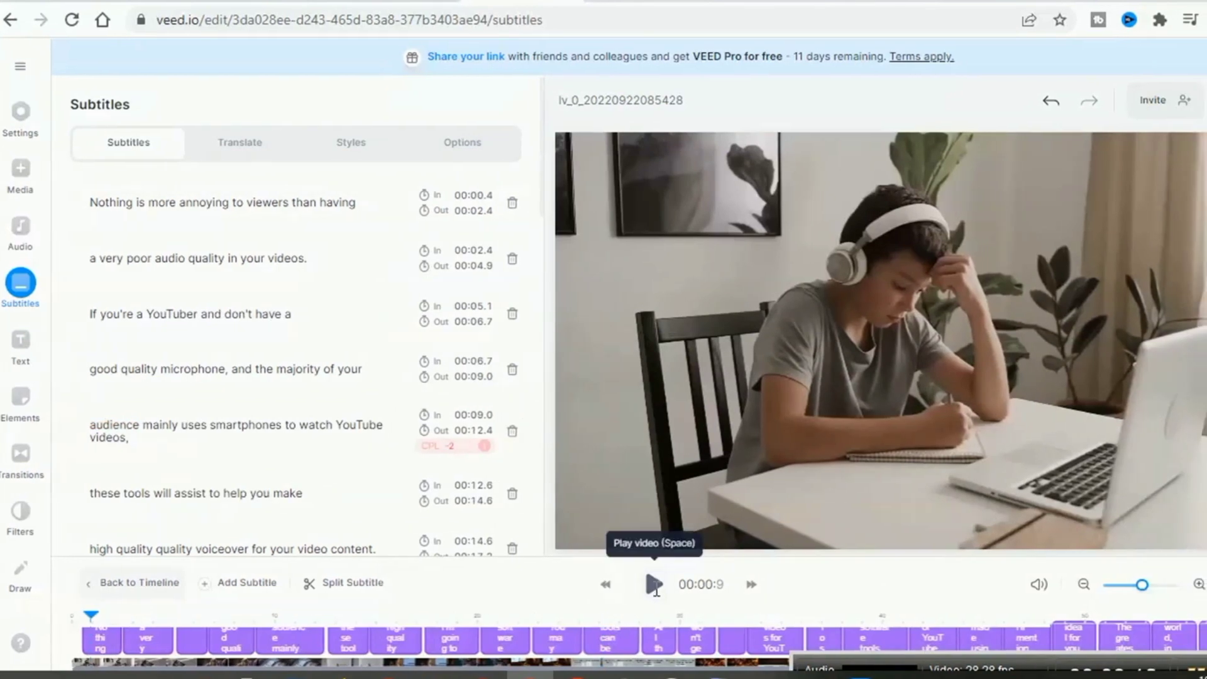
{"action": "left_click", "coordinate": [665, 585]}
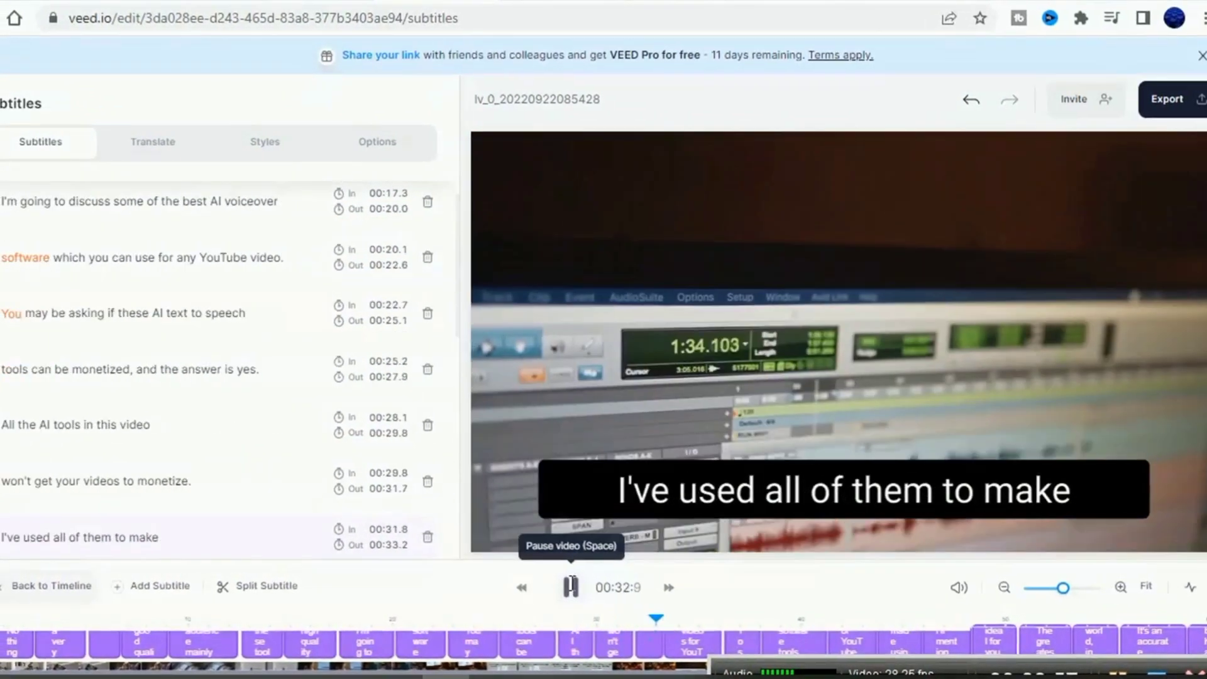
{"action": "left_click", "coordinate": [563, 585]}
{"action": "left_click", "coordinate": [139, 487]}
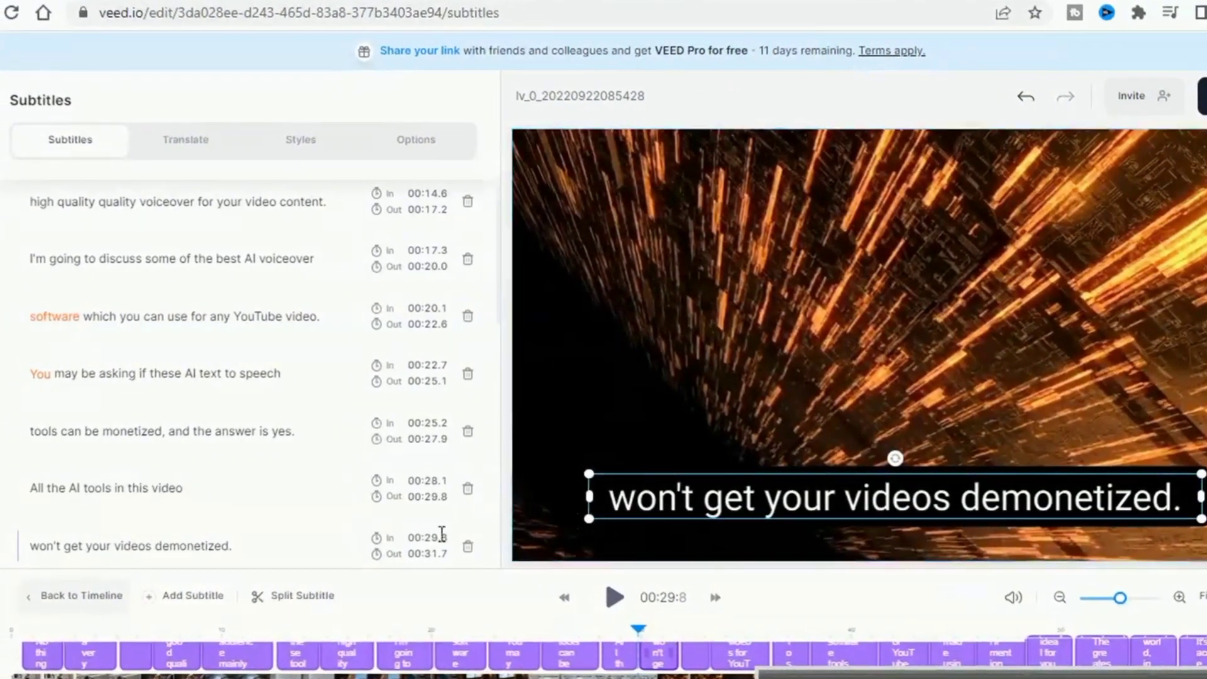
Apply the dark 'The quick brown fox' subtitle preset (Arimo 48px) and preview it
{"action": "left_click", "coordinate": [297, 136]}
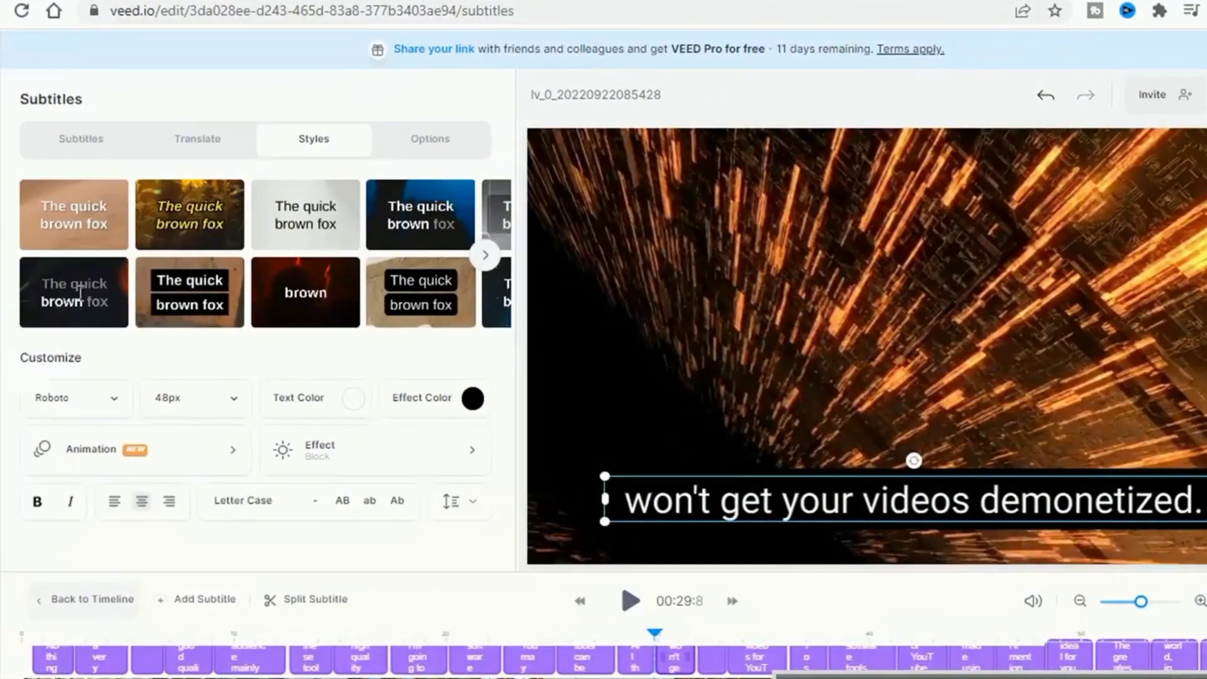
{"action": "left_click", "coordinate": [80, 293]}
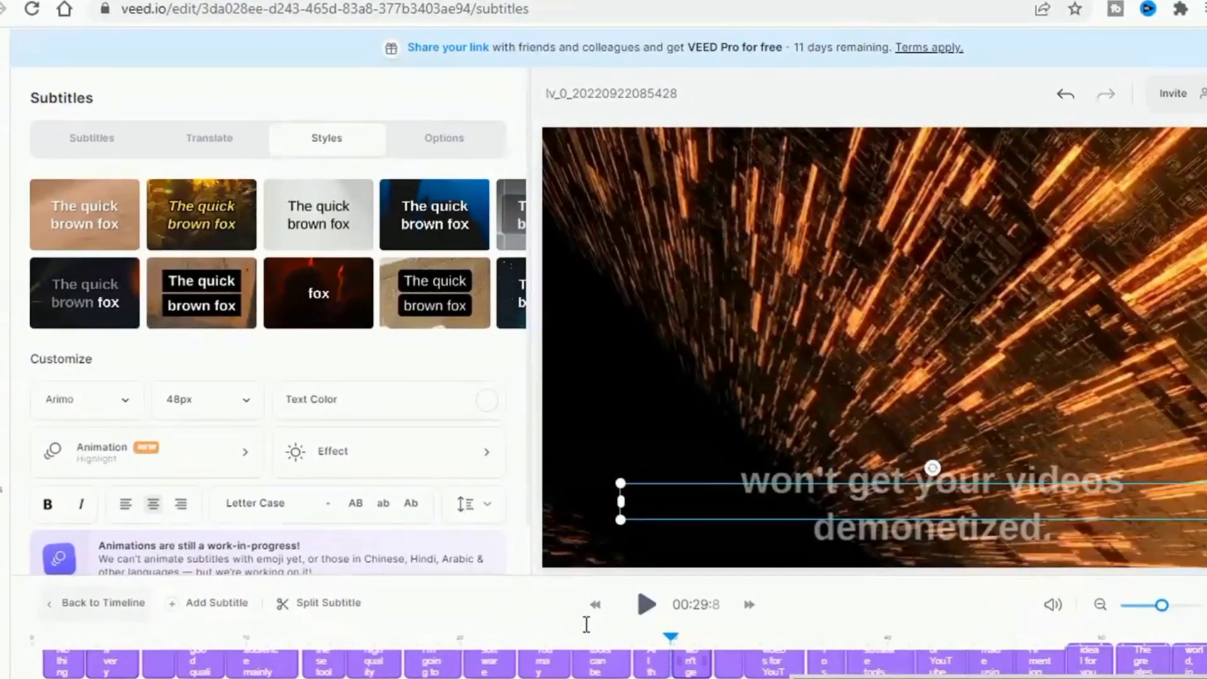
{"action": "left_click", "coordinate": [646, 604]}
{"action": "left_click", "coordinate": [648, 604]}
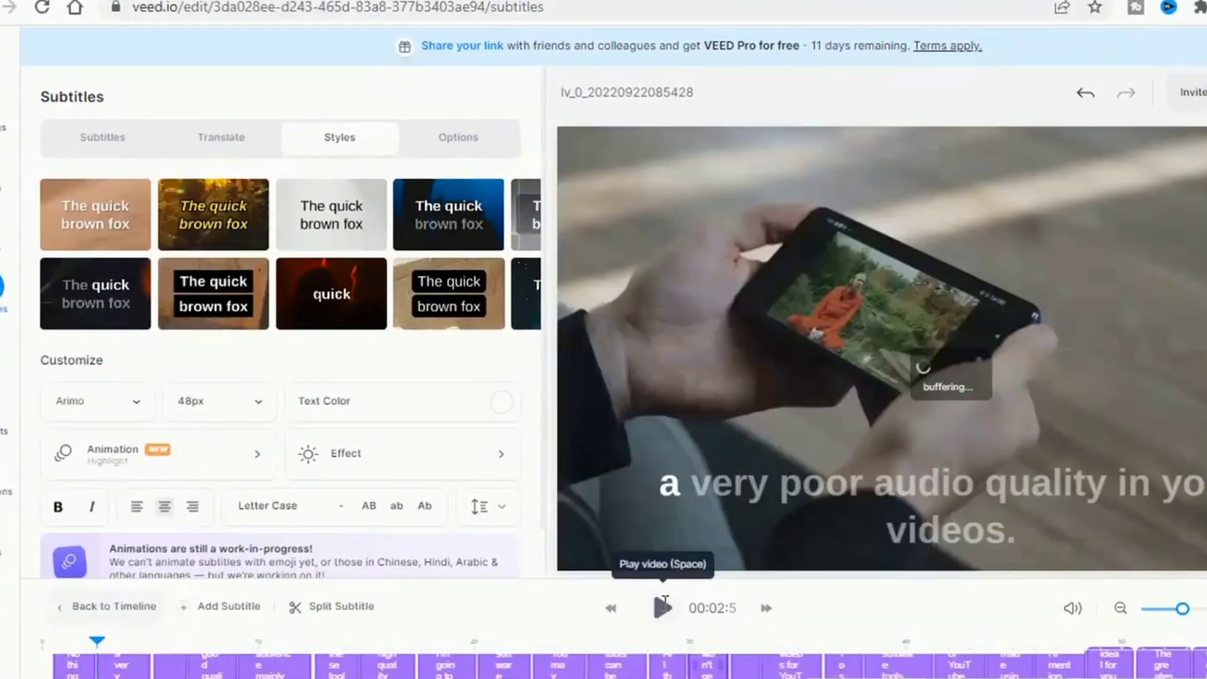
{"action": "left_click", "coordinate": [663, 606]}
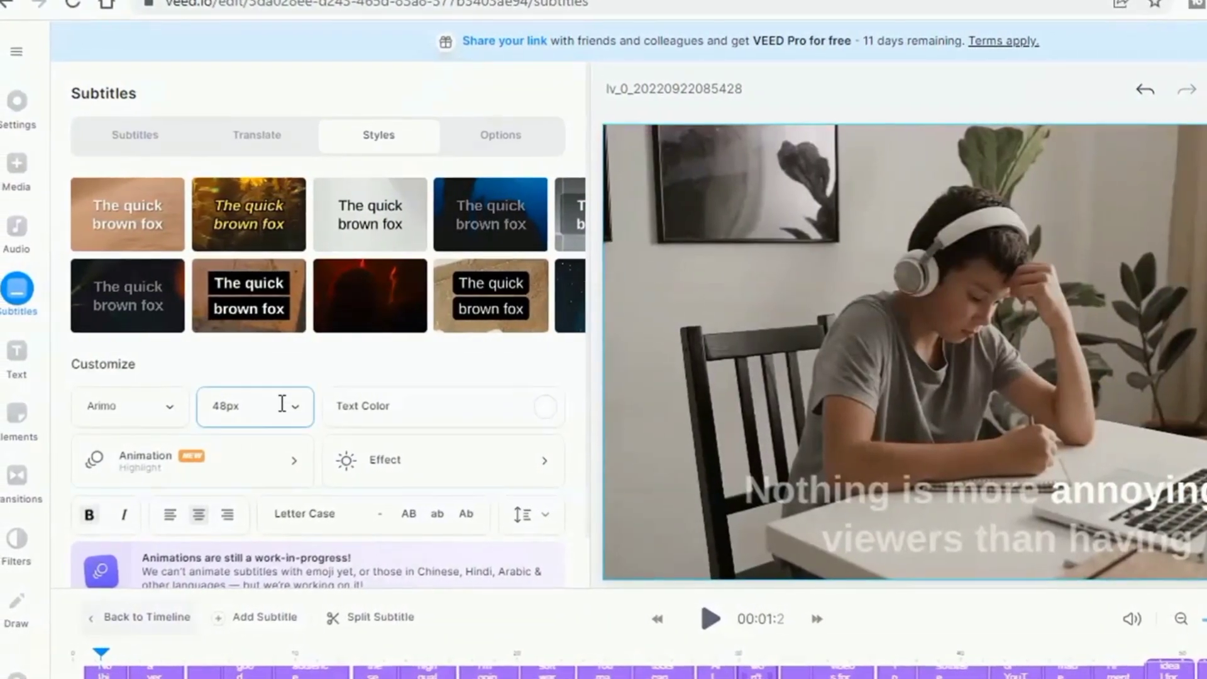
Change the subtitle text colour to black and bring up the Animation settings
{"action": "left_click", "coordinate": [403, 407]}
{"action": "left_click", "coordinate": [444, 549]}
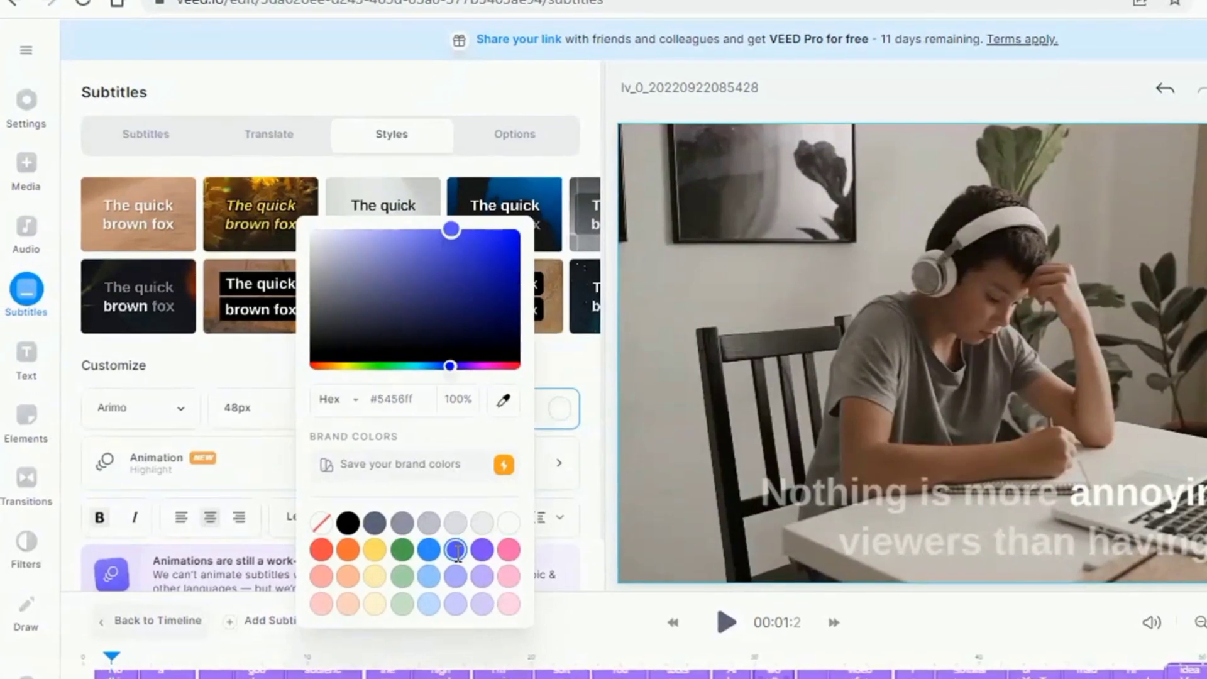
{"action": "left_click", "coordinate": [348, 522]}
{"action": "left_click", "coordinate": [251, 460]}
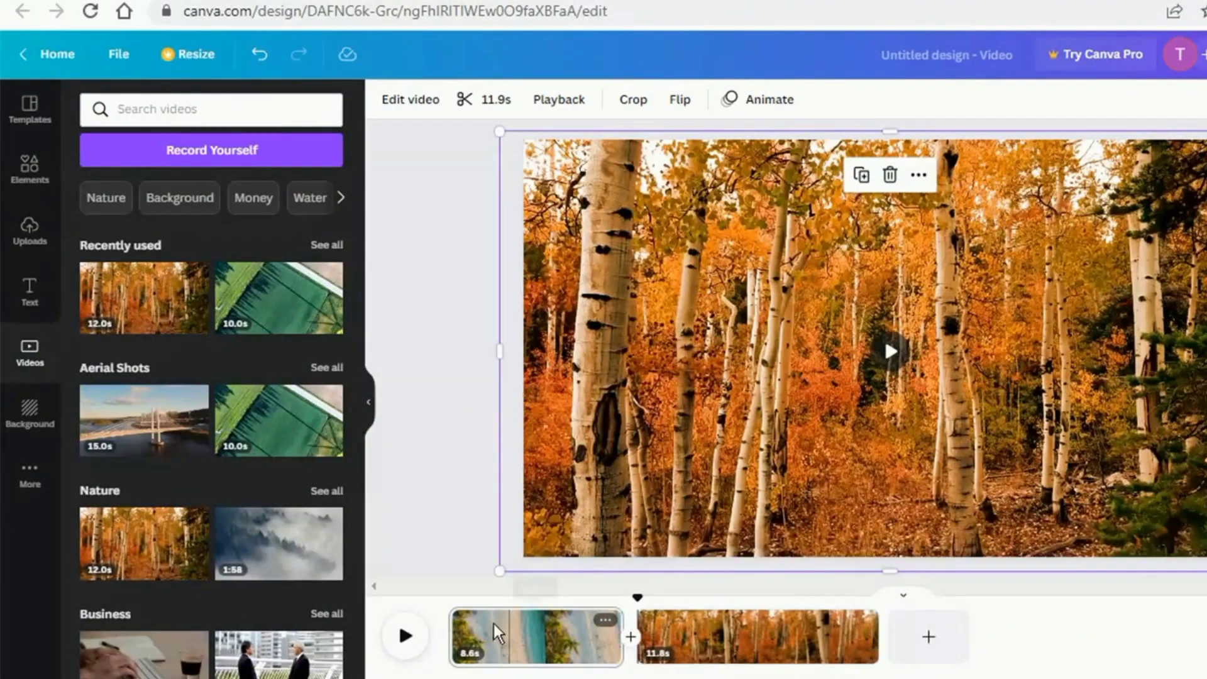
Add a subheading text box at the bottom-left of the beach page
{"action": "left_click", "coordinate": [493, 635]}
{"action": "left_click", "coordinate": [29, 292]}
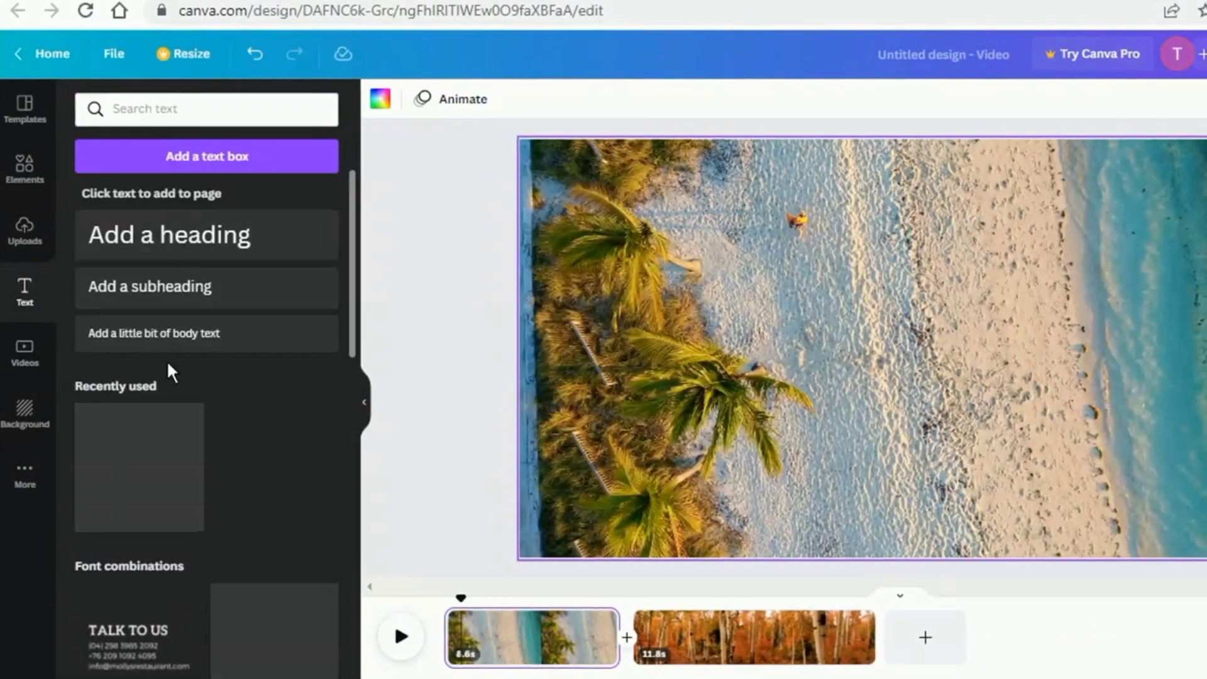
{"action": "left_click", "coordinate": [149, 286]}
{"action": "left_click_drag", "start_coordinate": [1032, 386], "coordinate": [784, 556]}
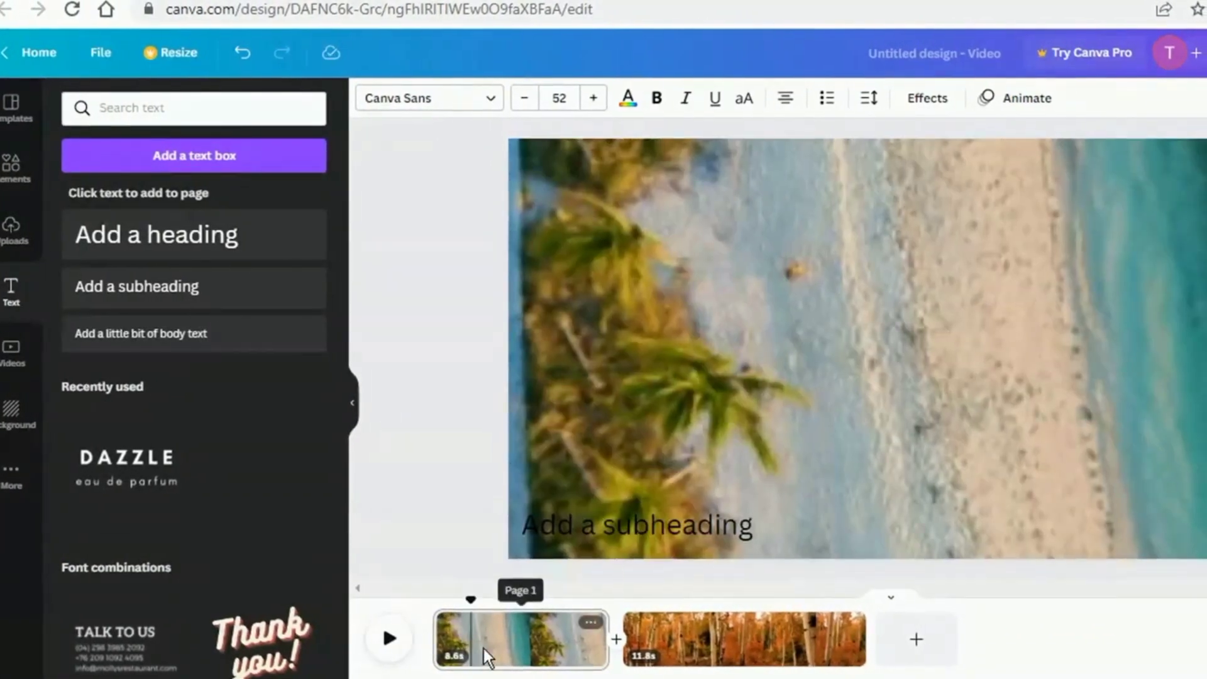
{"action": "left_click", "coordinate": [485, 648]}
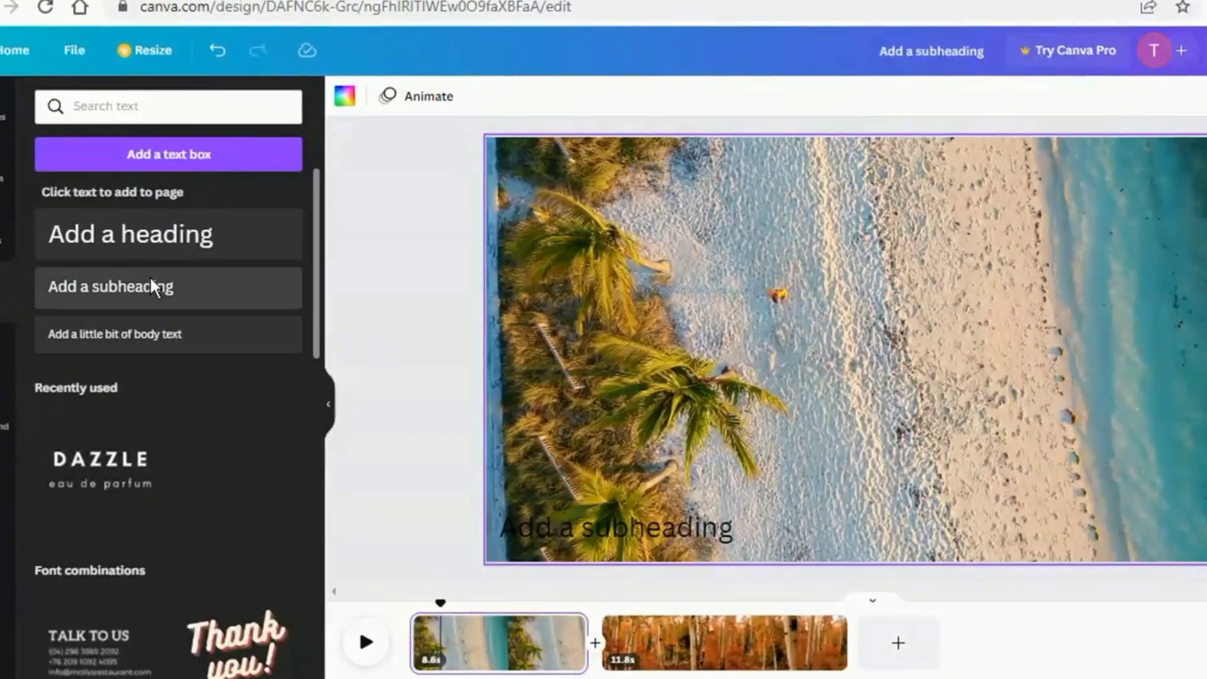
Caption the beach page 'HOW TO MAKE SUBTITLES' in white, on one centred line near the bottom
{"action": "left_click", "coordinate": [328, 403]}
{"action": "left_click", "coordinate": [440, 525]}
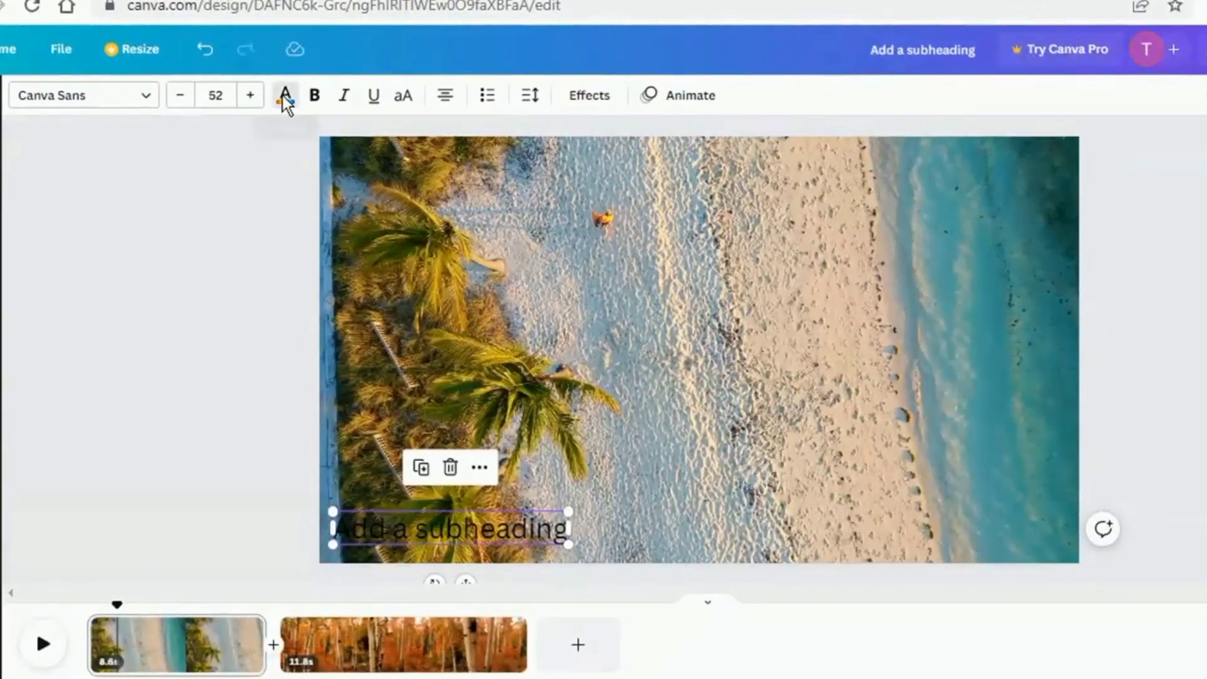
{"action": "left_click", "coordinate": [285, 97]}
{"action": "double_click", "coordinate": [566, 531]}
{"action": "type", "text": "HOW TO"}
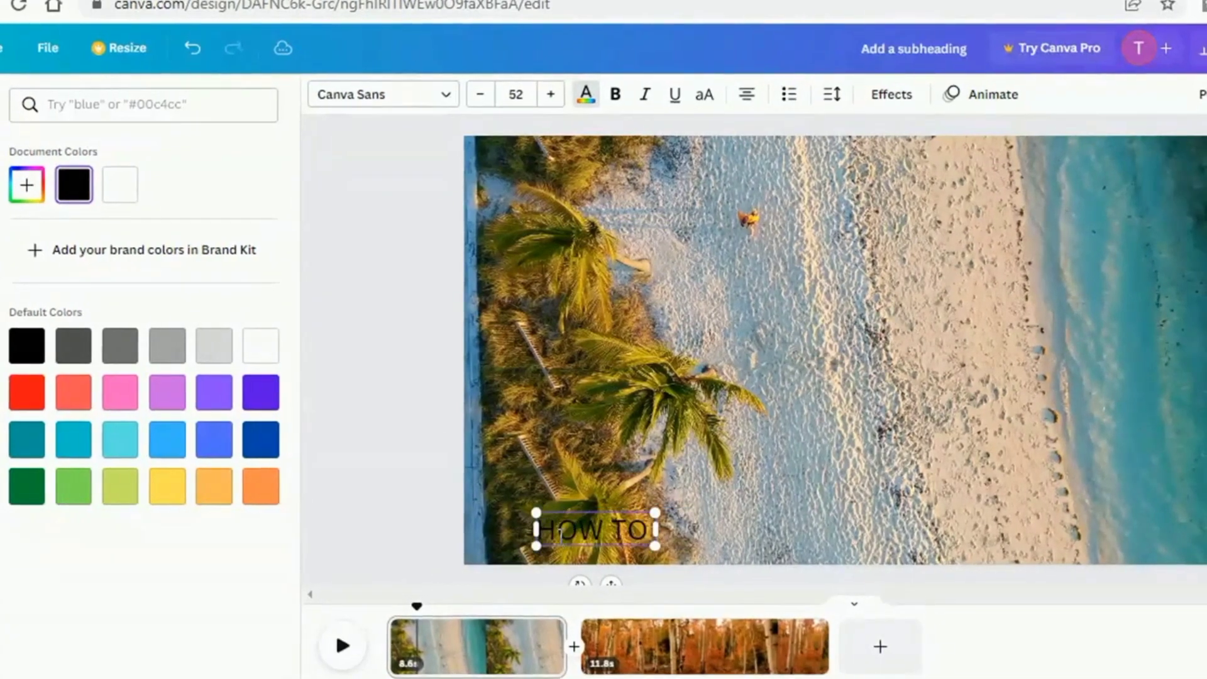
{"action": "type", "text": " MAKE SUBTITLES"}
{"action": "left_click", "coordinate": [120, 185]}
{"action": "left_click", "coordinate": [120, 440]}
{"action": "left_click", "coordinate": [261, 345]}
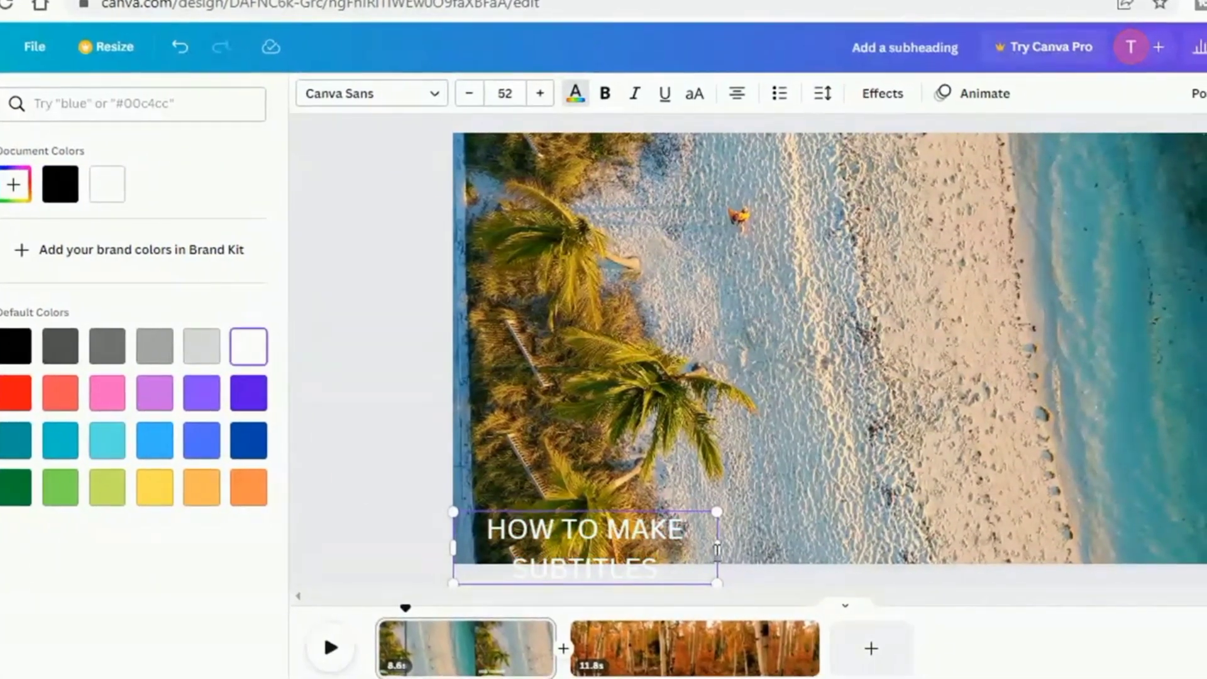
{"action": "left_click_drag", "start_coordinate": [717, 550], "coordinate": [881, 532]}
{"action": "left_click_drag", "start_coordinate": [502, 529], "coordinate": [670, 522]}
Trim the beach clip down to 1.4s
{"action": "left_click", "coordinate": [755, 314]}
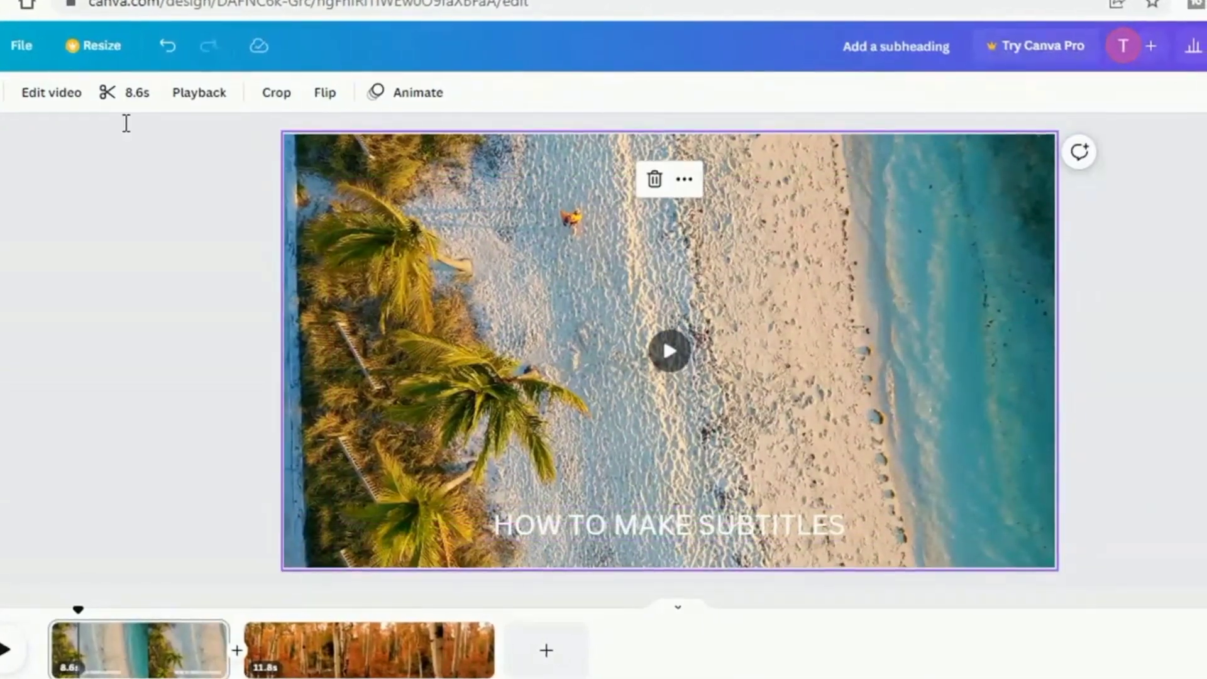
{"action": "left_click", "coordinate": [132, 92]}
{"action": "left_click_drag", "start_coordinate": [1194, 91], "coordinate": [275, 91]}
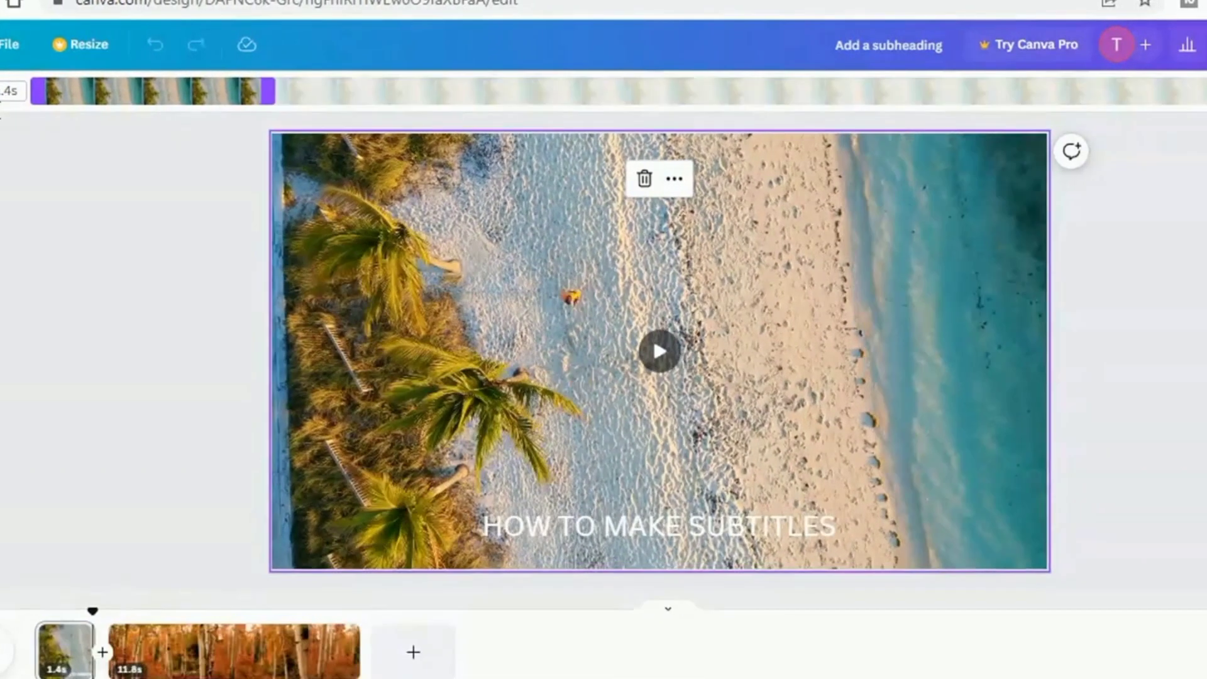
{"action": "key", "text": "Escape"}
Add a heading reading 'YOU CAN ADD MORE TEXT AS YOU WANT' to the forest page
{"action": "left_click", "coordinate": [188, 650]}
{"action": "left_click", "coordinate": [10, 270]}
{"action": "left_click", "coordinate": [69, 232]}
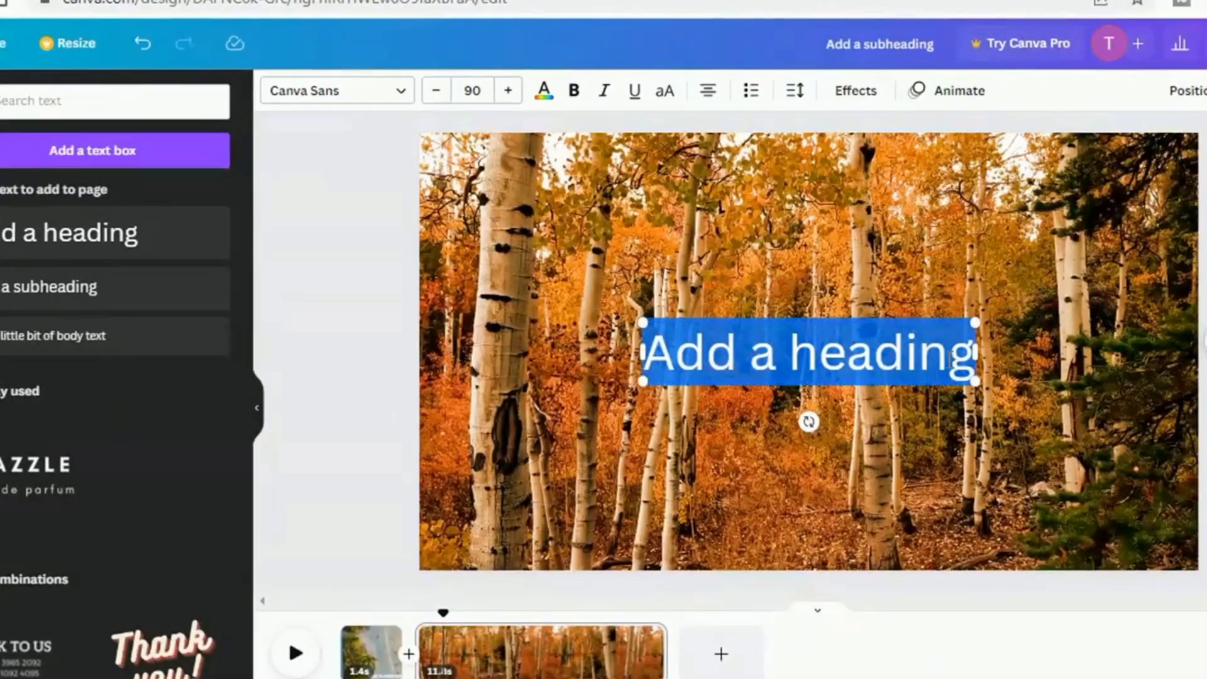
{"action": "left_click_drag", "start_coordinate": [898, 378], "coordinate": [700, 553]}
{"action": "type", "text": "YOU CAN AD"}
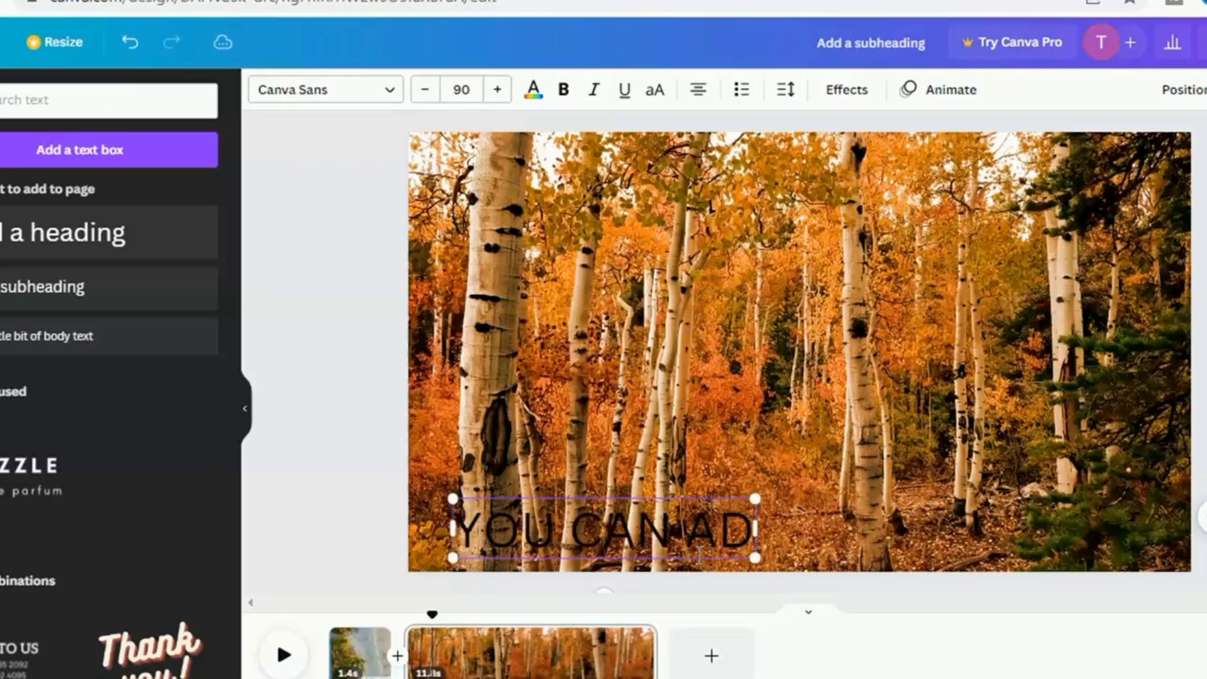
{"action": "type", "text": "D MORE TEXT AS YOU WANT"}
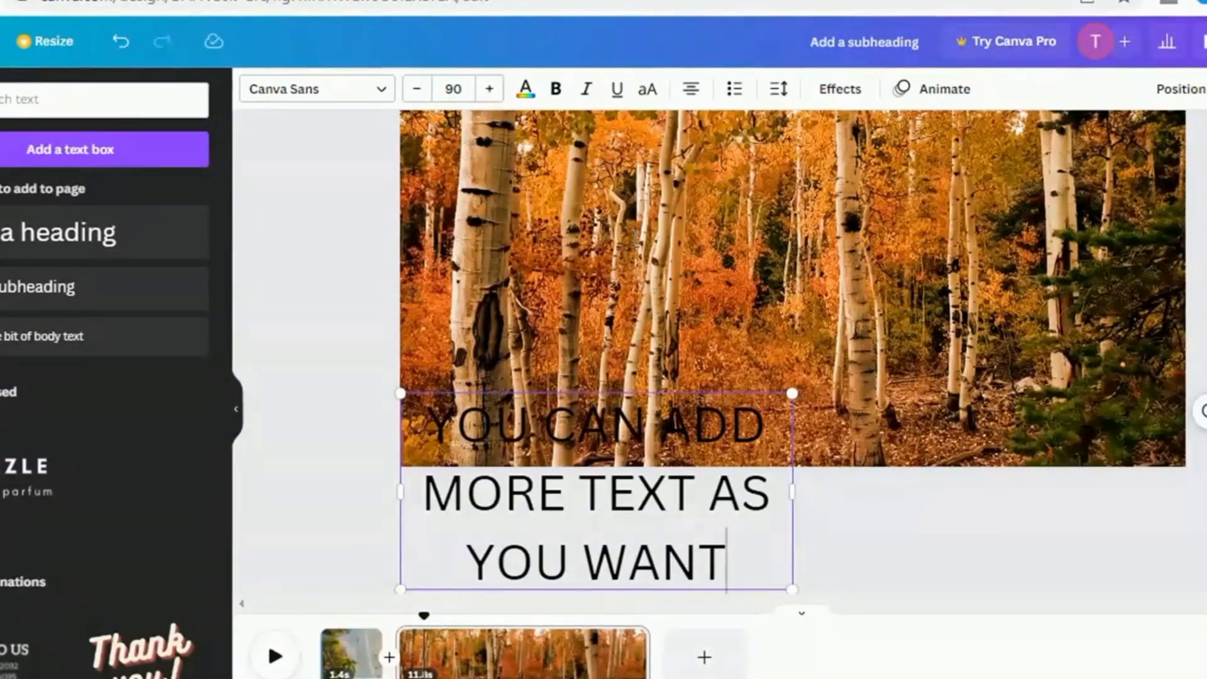
Make the forest caption white, fit it on one line near the bottom, and apply Lift
{"action": "left_click", "coordinate": [533, 90]}
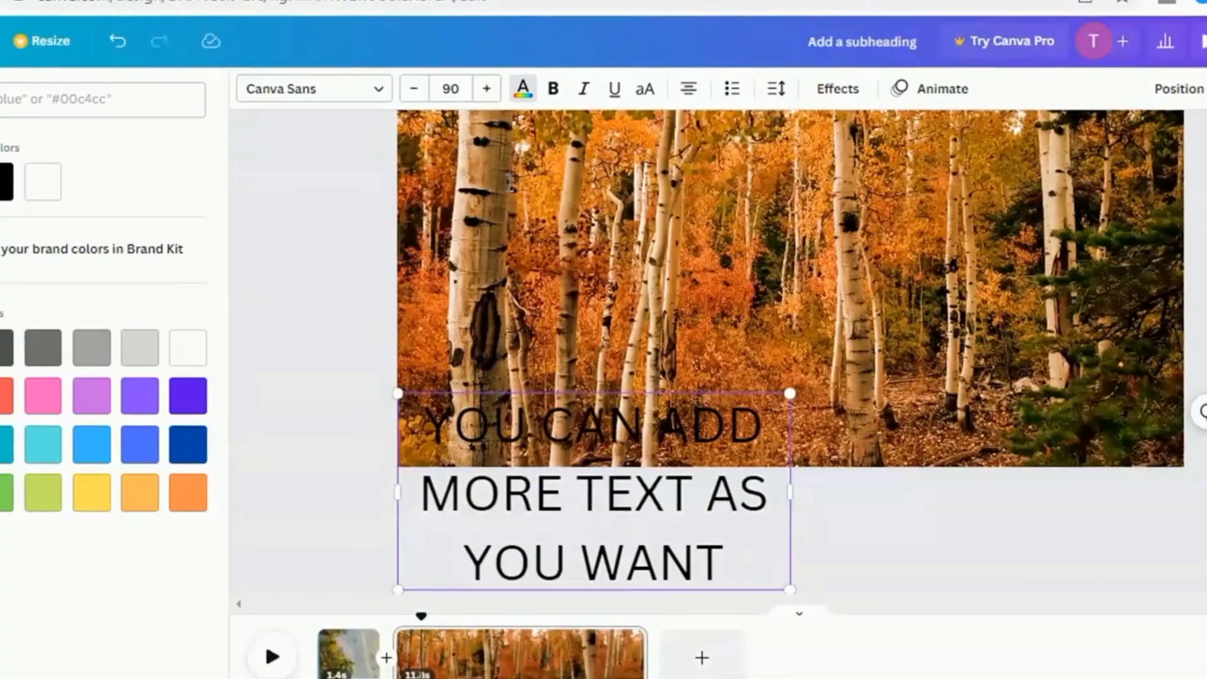
{"action": "left_click", "coordinate": [88, 445]}
{"action": "left_click_drag", "start_coordinate": [788, 491], "coordinate": [974, 454]}
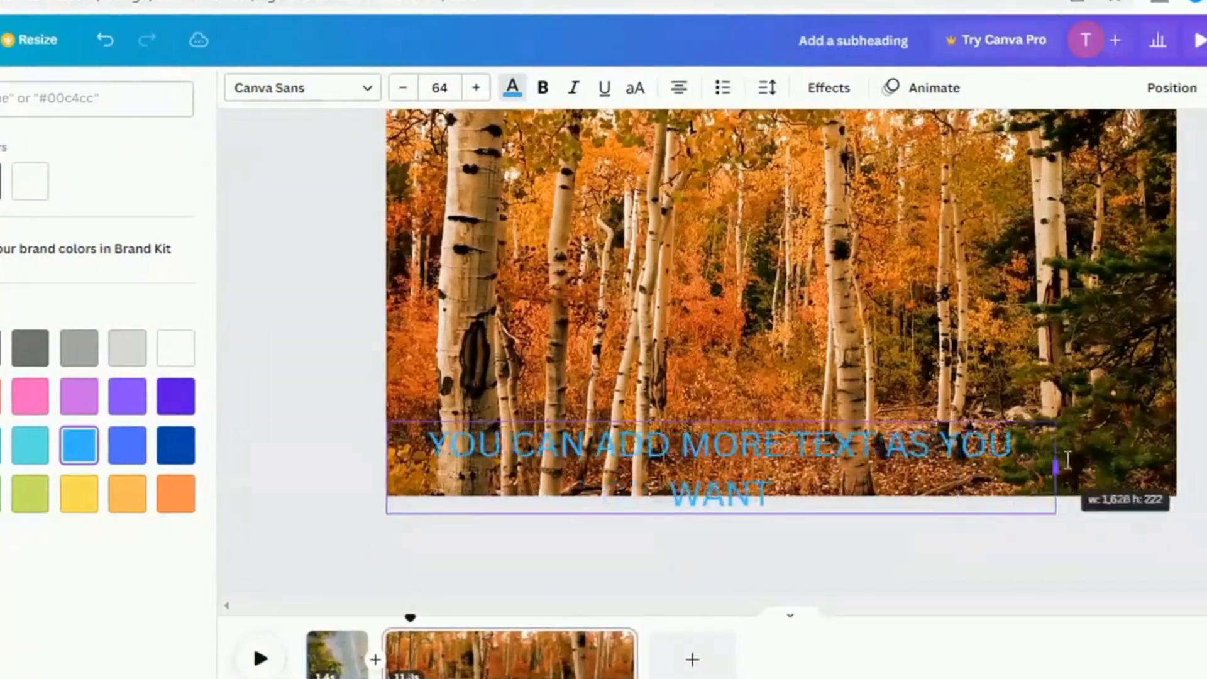
{"action": "left_click_drag", "start_coordinate": [1067, 459], "coordinate": [790, 587]}
{"action": "left_click", "coordinate": [167, 349]}
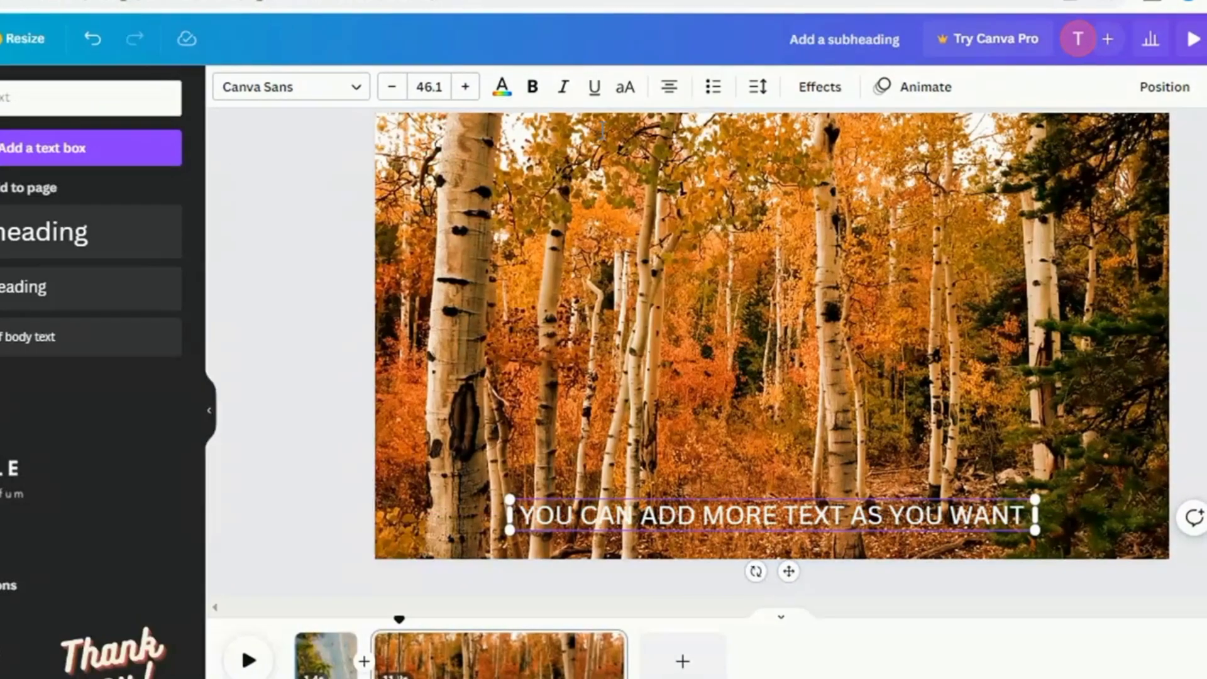
{"action": "left_click", "coordinate": [822, 86]}
{"action": "left_click", "coordinate": [138, 209]}
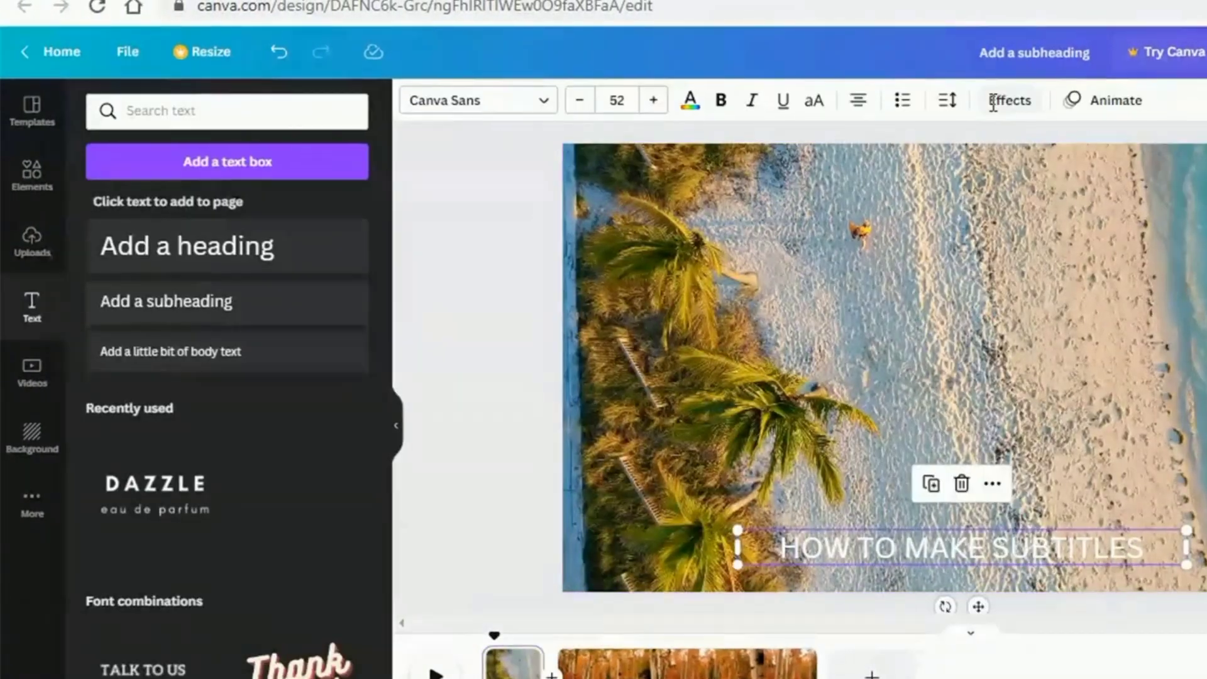
{"action": "left_click", "coordinate": [994, 101]}
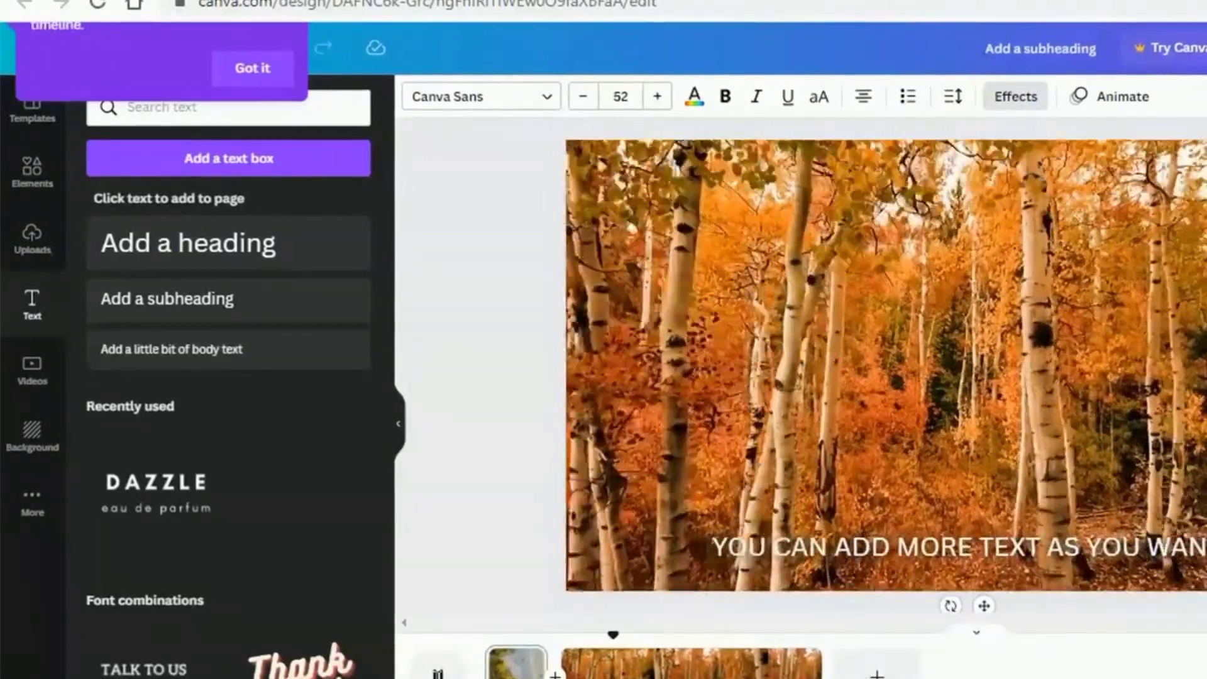
Split the forest clip into two pages and recaption the second 'OR SPLIT PAGES AS YOU WANT'
{"action": "left_click", "coordinate": [803, 651]}
{"action": "left_click", "coordinate": [862, 572]}
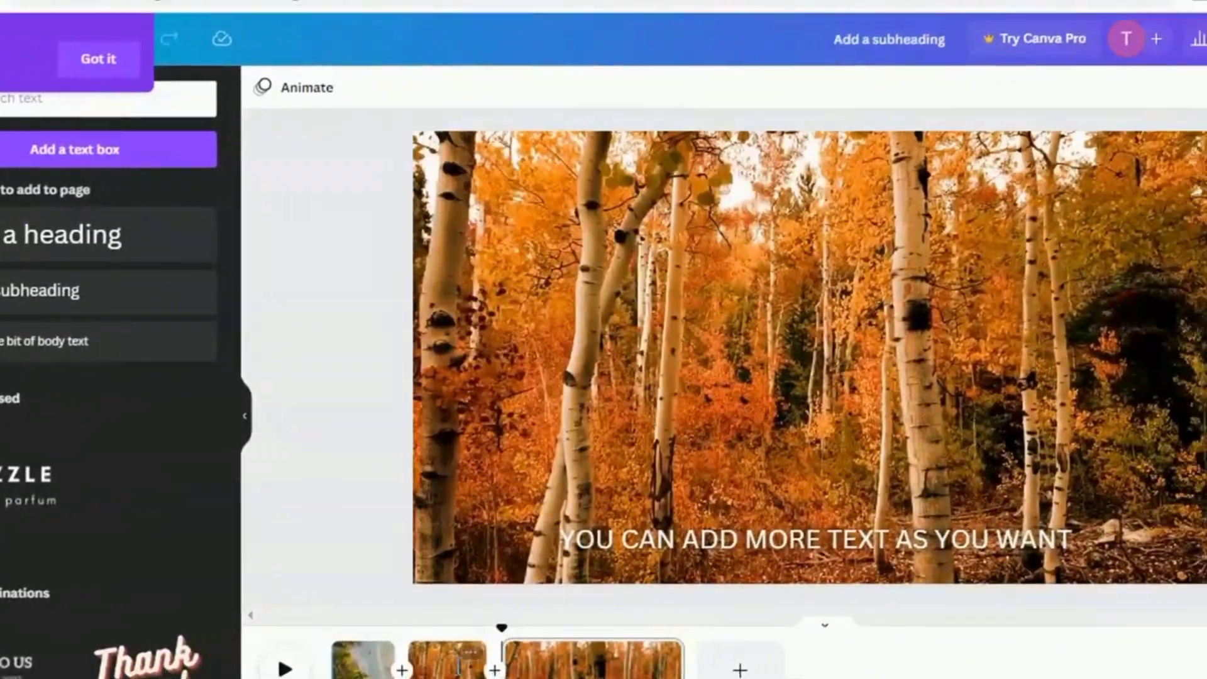
{"action": "left_click", "coordinate": [783, 539]}
{"action": "double_click", "coordinate": [783, 539]}
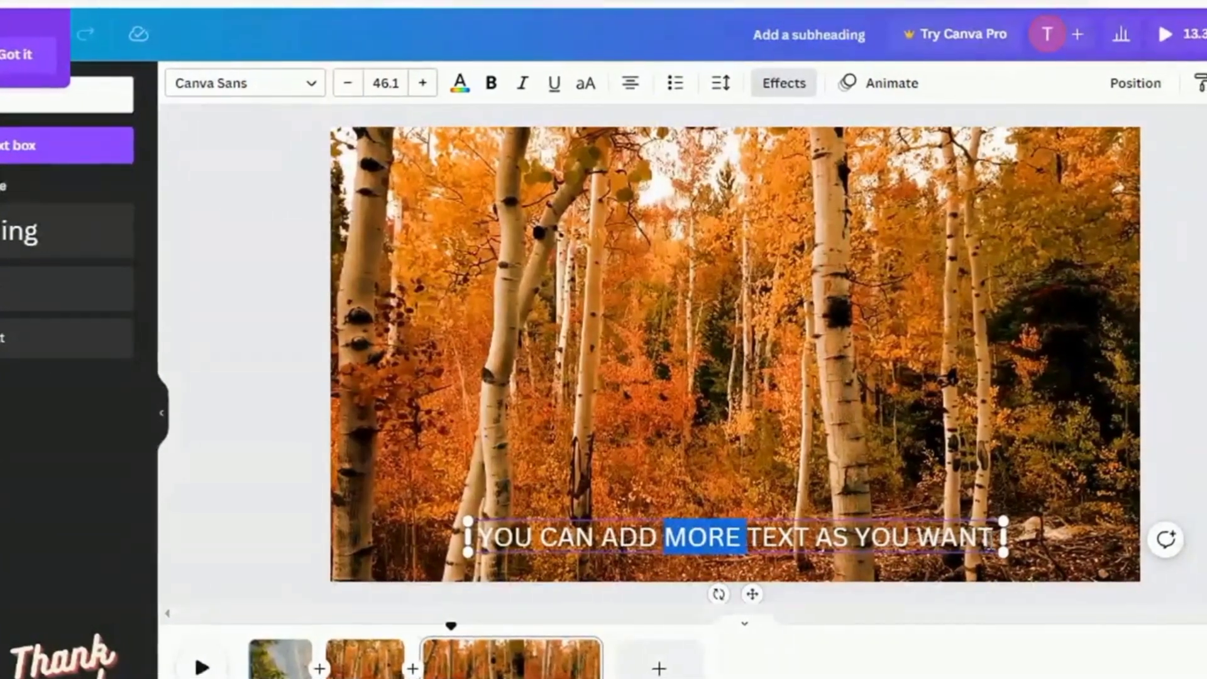
{"action": "left_click", "coordinate": [993, 538]}
{"action": "key", "text": "BackSpace"}
{"action": "key", "text": "BackSpace"}
{"action": "key", "text": "BackSpace"}
{"action": "key", "text": "BackSpace"}
{"action": "key", "text": "BackSpace"}
{"action": "key", "text": "BackSpace"}
{"action": "key", "text": "BackSpace"}
{"action": "key", "text": "BackSpace"}
{"action": "key", "text": "BackSpace"}
{"action": "key", "text": "BackSpace"}
{"action": "key", "text": "BackSpace"}
{"action": "key", "text": "BackSpace"}
{"action": "key", "text": "BackSpace"}
{"action": "key", "text": "BackSpace"}
{"action": "key", "text": "BackSpace"}
{"action": "key", "text": "BackSpace"}
{"action": "key", "text": "BackSpace"}
{"action": "key", "text": "BackSpace"}
{"action": "key", "text": "BackSpace"}
{"action": "key", "text": "BackSpace"}
{"action": "type", "text": "OR SPLIT PAGES AS YOU"}
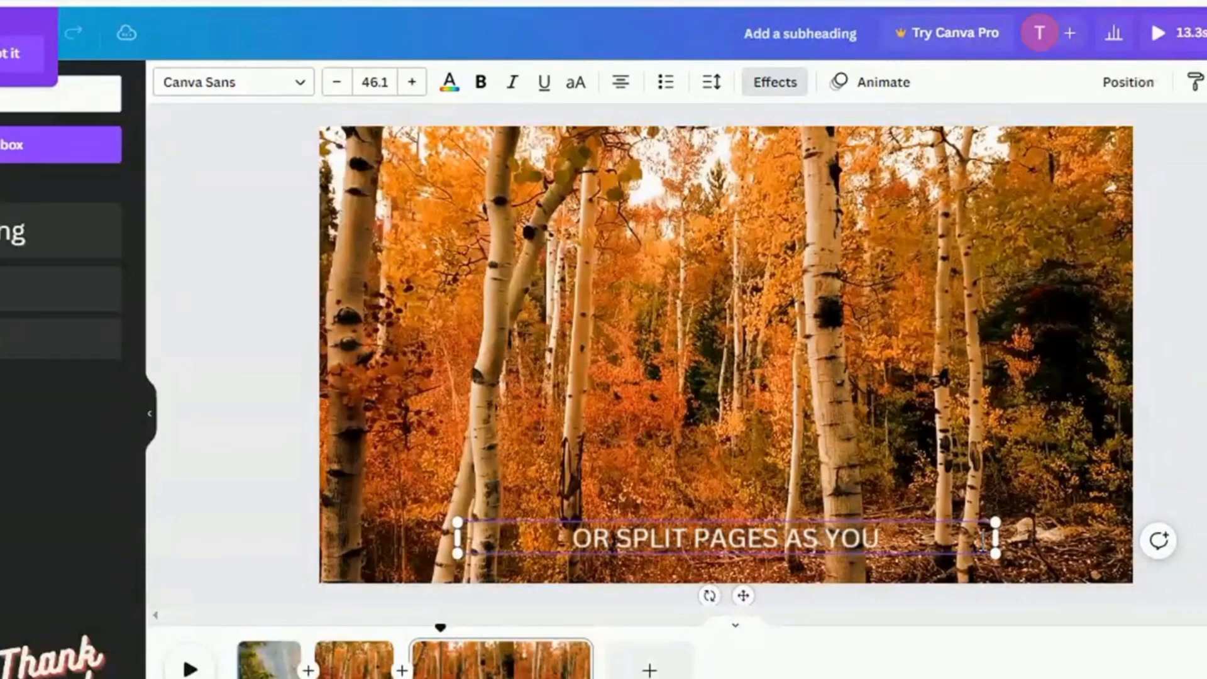
{"action": "type", "text": " WANT"}
{"action": "left_click", "coordinate": [855, 598]}
Split off a fourth page captioned 'AND EDIT YOUR TEXT AS YOU WISH' and preview the video
{"action": "right_click", "coordinate": [621, 575]}
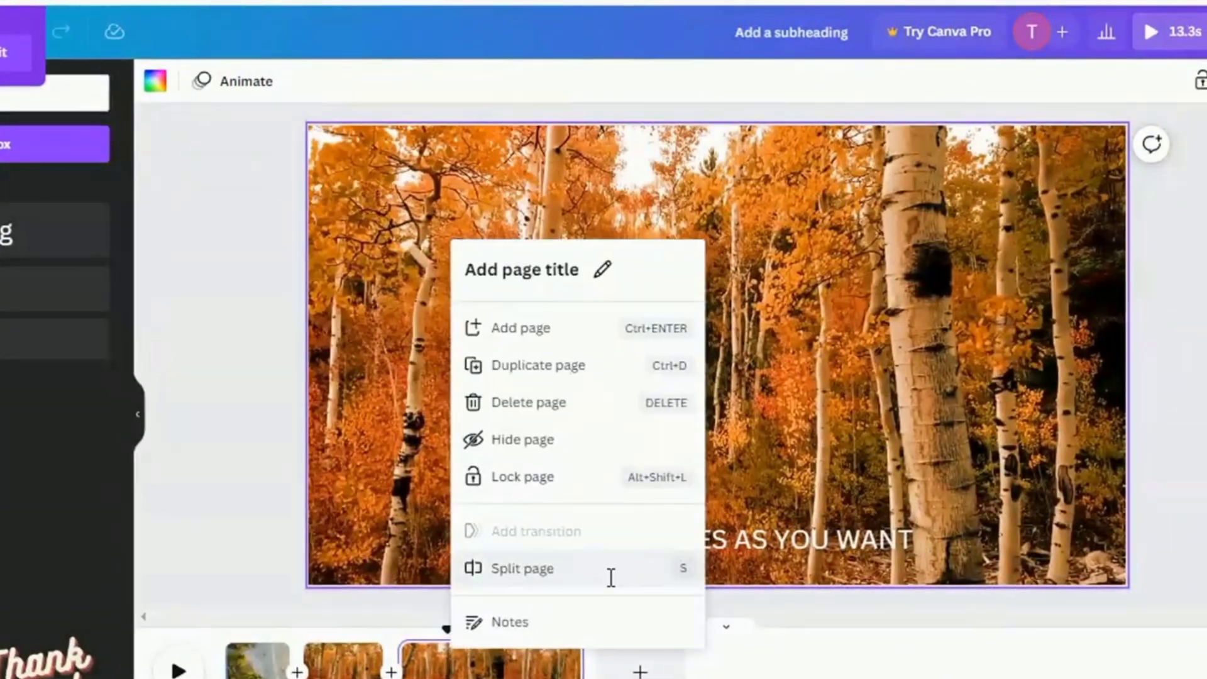
{"action": "left_click", "coordinate": [612, 578]}
{"action": "left_click", "coordinate": [629, 547]}
{"action": "type", "text": "AND EDIT YOUR"}
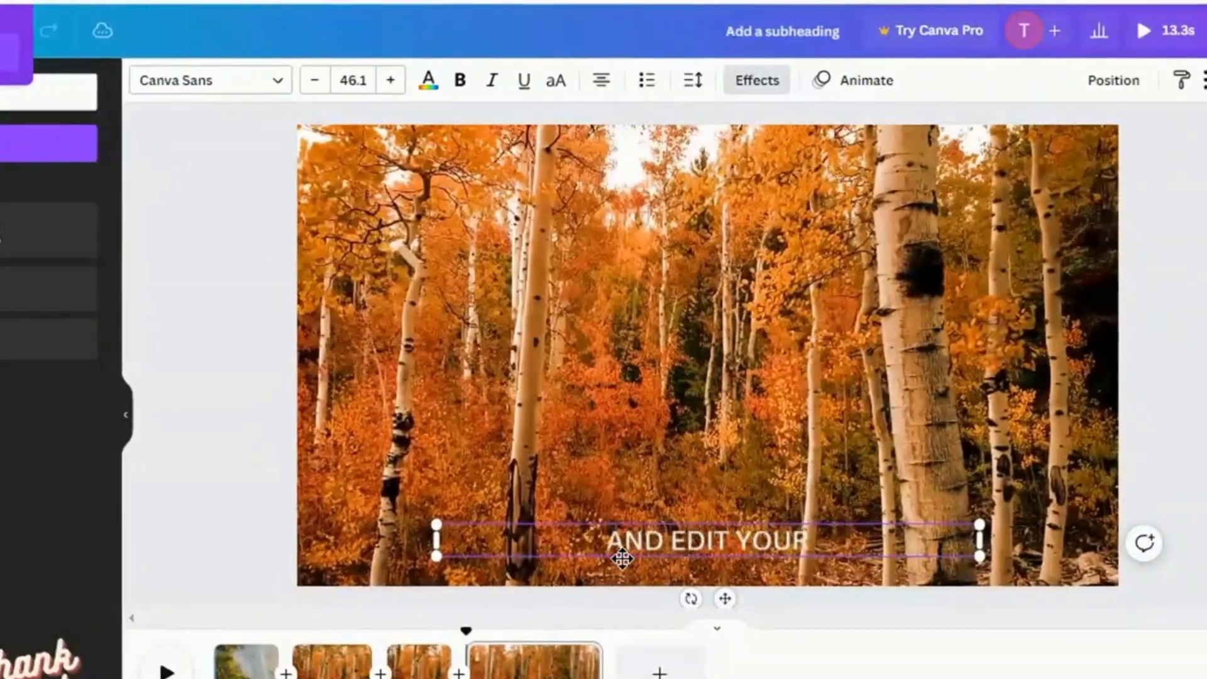
{"action": "type", "text": " TEXT AS YOU WISH"}
{"action": "key", "text": "Escape"}
{"action": "key", "text": "Escape"}
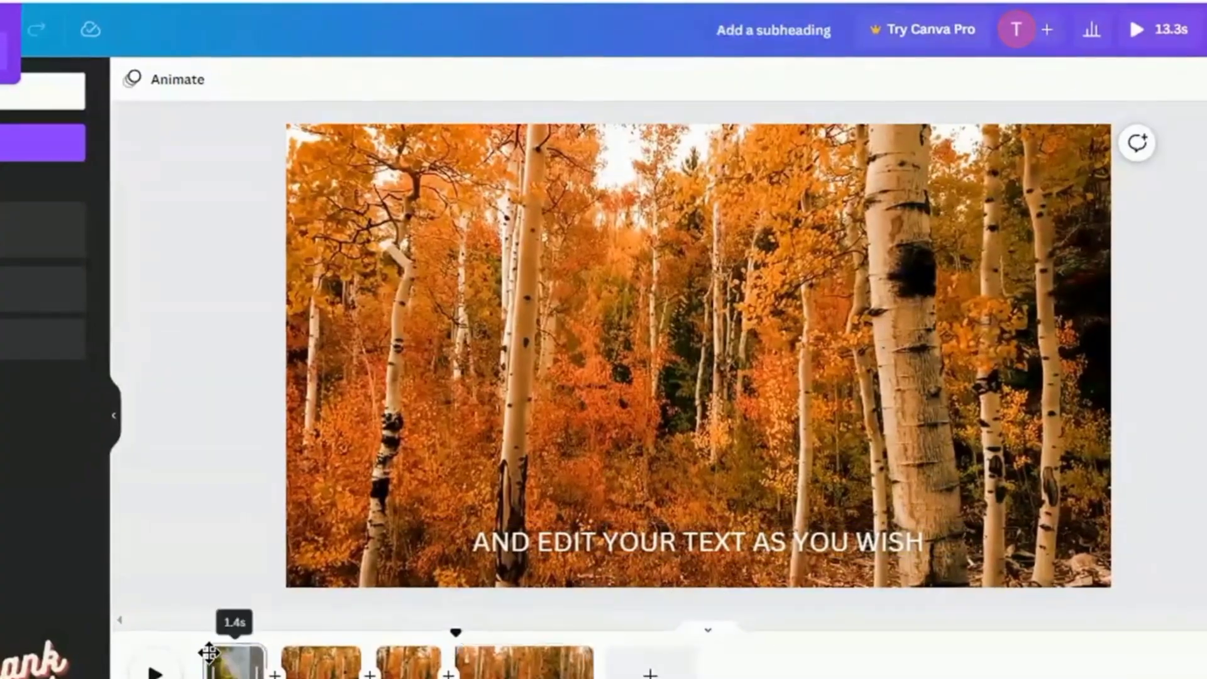
{"action": "left_click", "coordinate": [155, 671]}
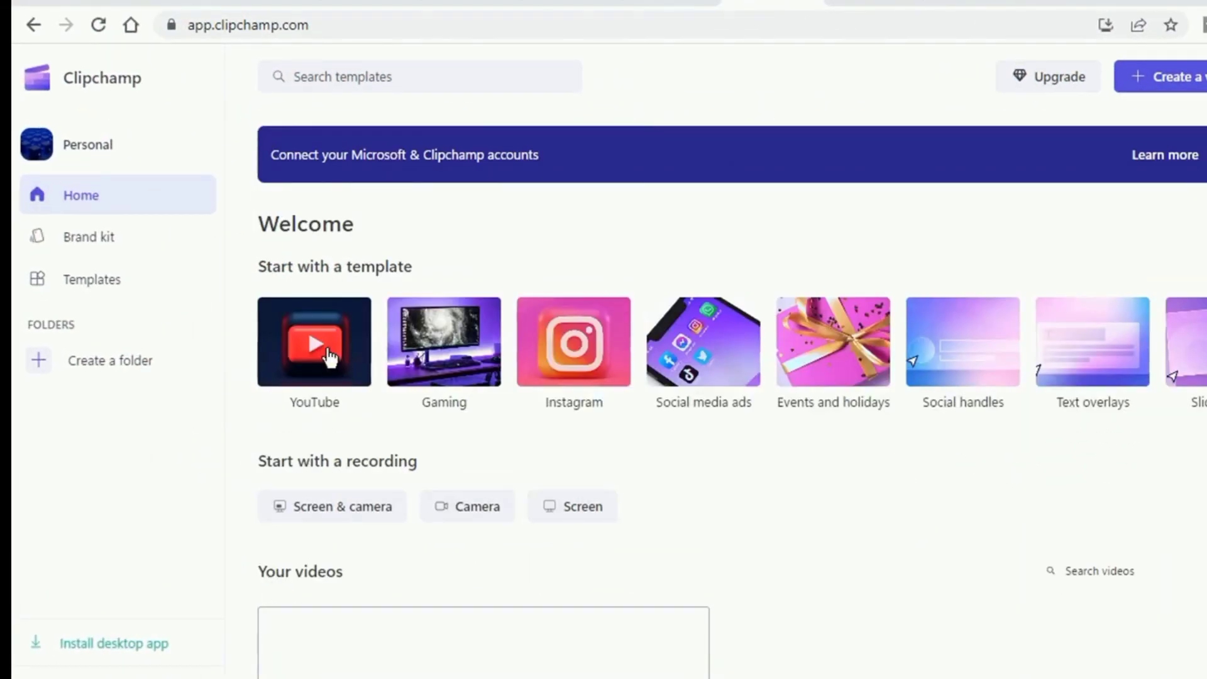
Create a new Clipchamp video, import the 00:48.43 clip to the timeline, and preview its start
{"action": "left_click", "coordinate": [330, 358]}
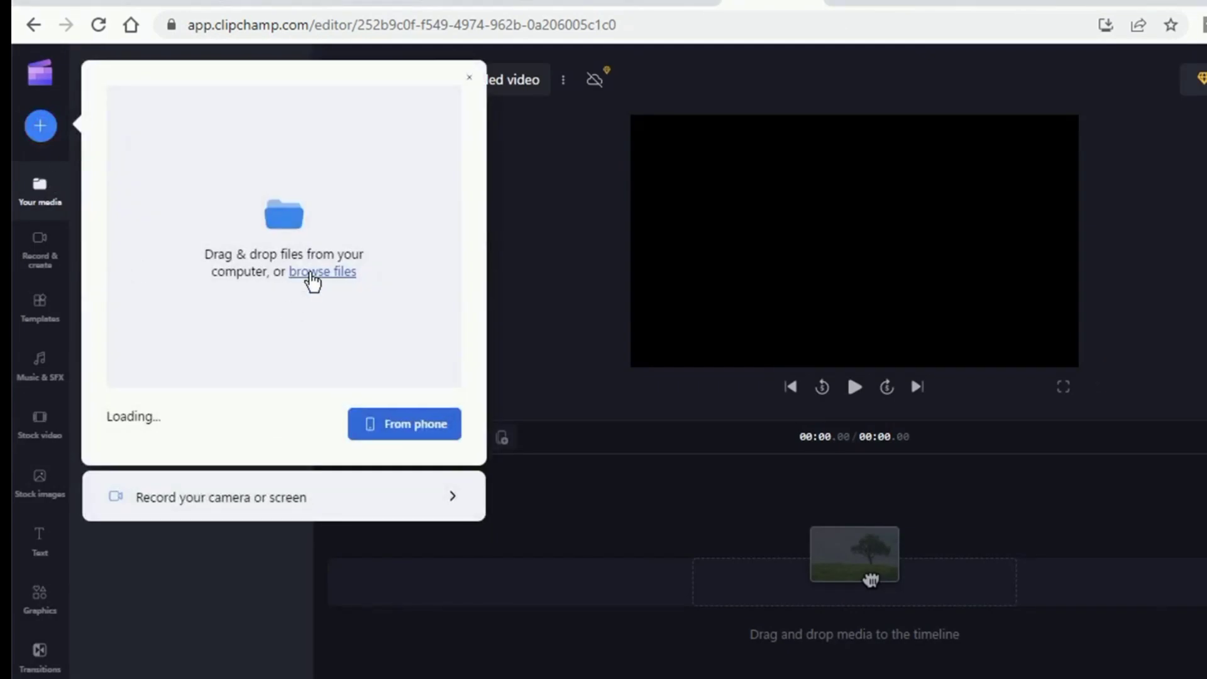
{"action": "left_click", "coordinate": [311, 274]}
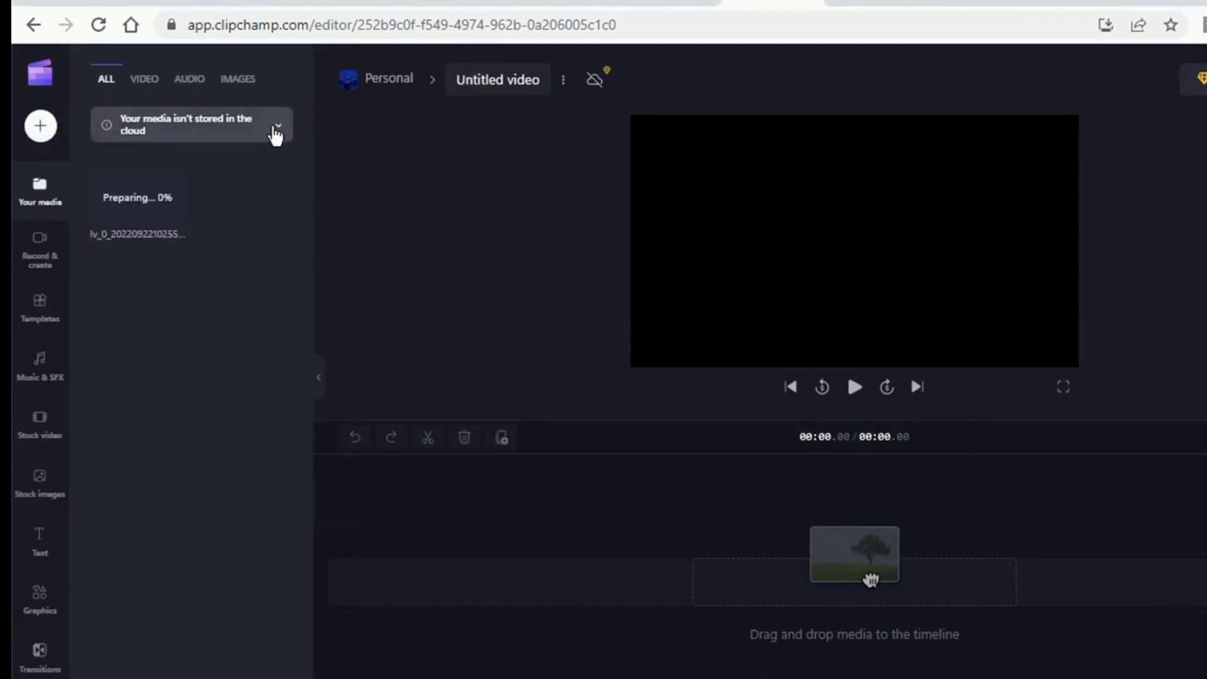
{"action": "left_click", "coordinate": [275, 134]}
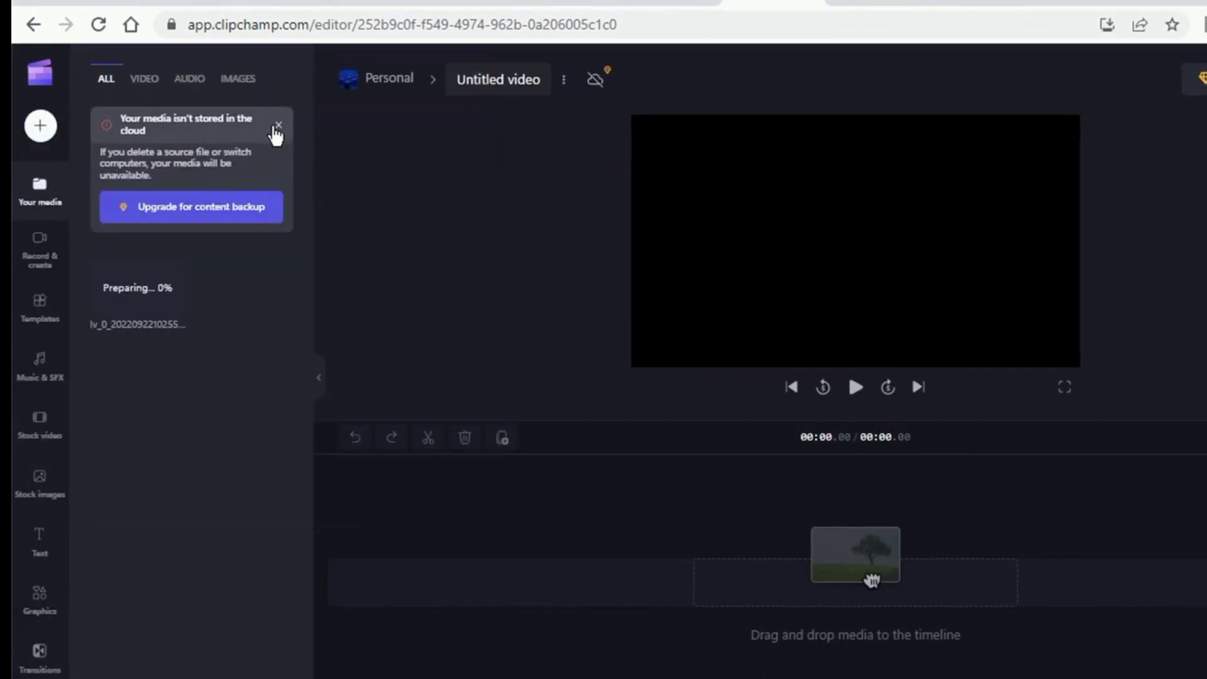
{"action": "left_click", "coordinate": [276, 128]}
{"action": "left_click", "coordinate": [215, 214]}
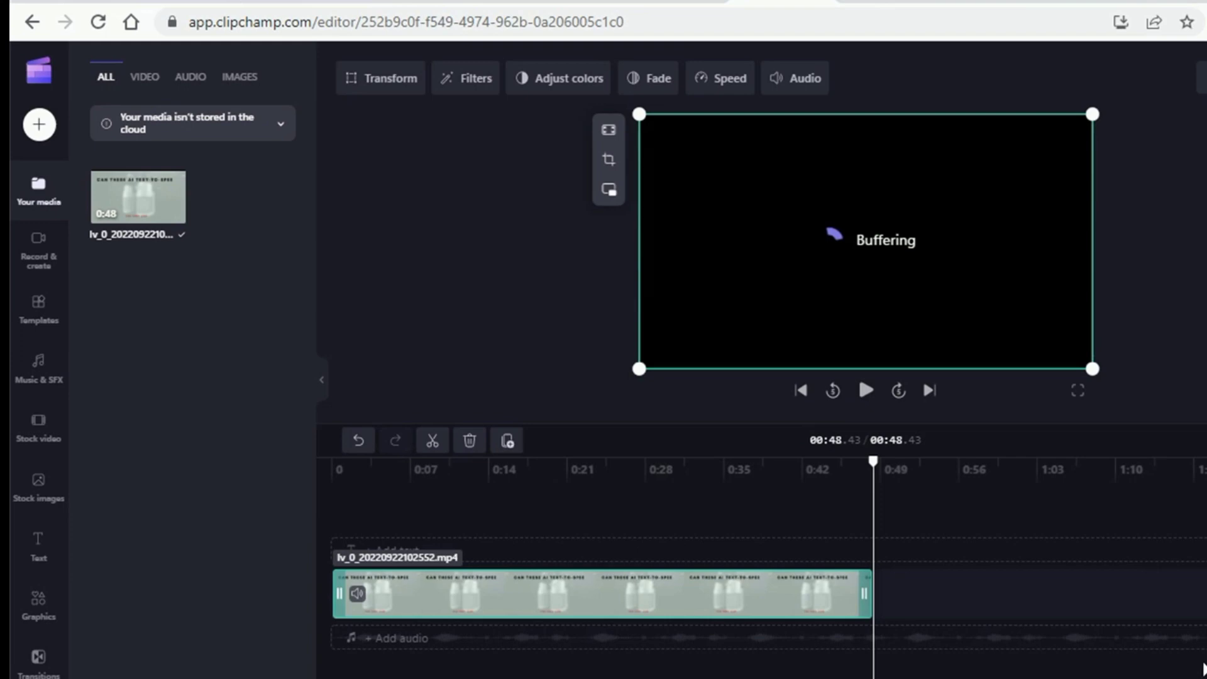
{"action": "left_click", "coordinate": [345, 531]}
{"action": "left_click", "coordinate": [866, 390]}
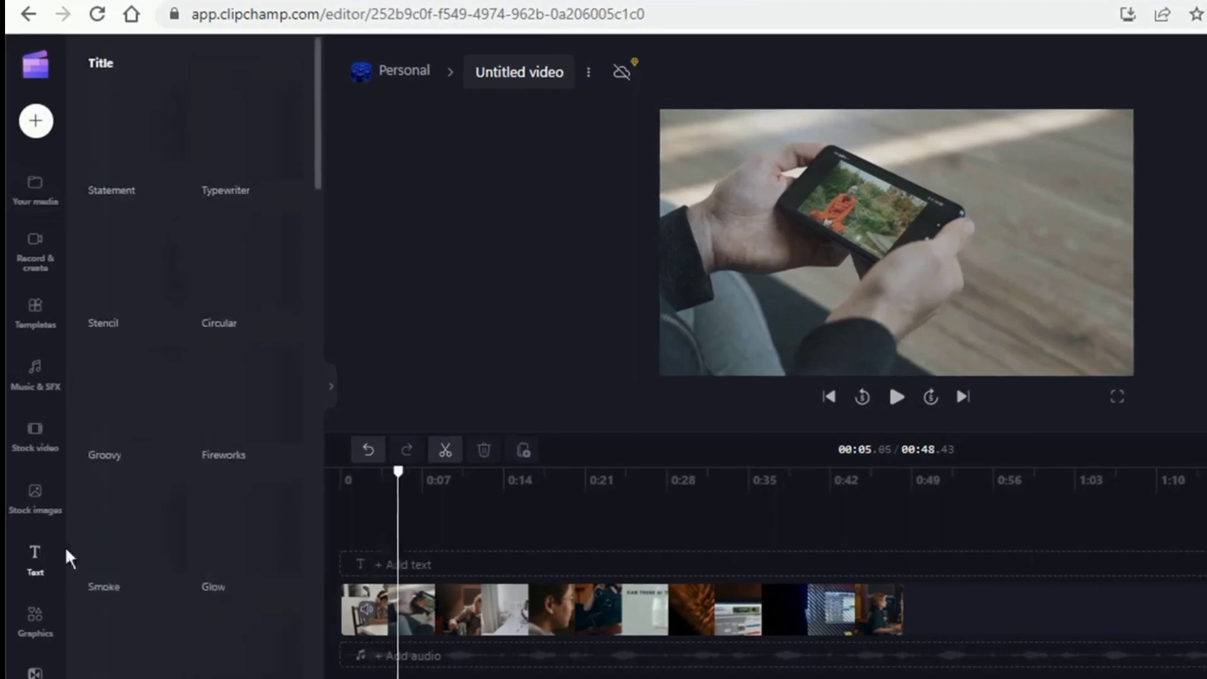
Add the Statement text title and stretch it to the end of the video
{"action": "left_click", "coordinate": [36, 557]}
{"action": "left_click", "coordinate": [35, 558]}
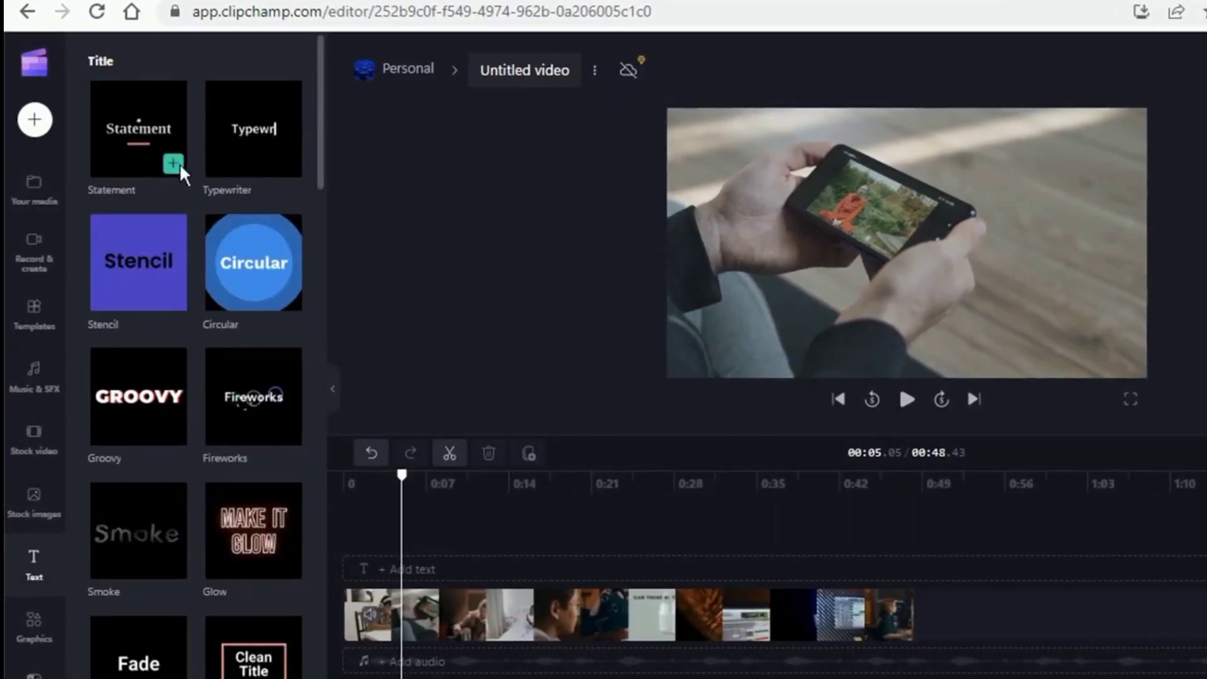
{"action": "left_click", "coordinate": [173, 163]}
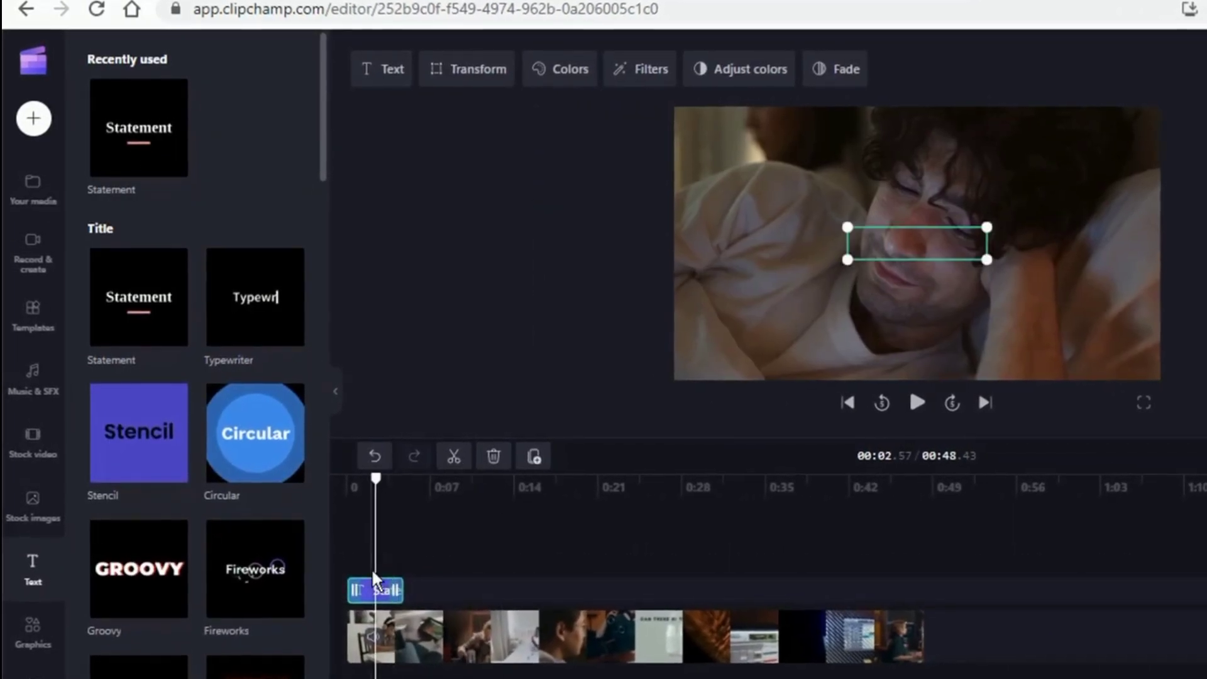
{"action": "left_click", "coordinate": [836, 372]}
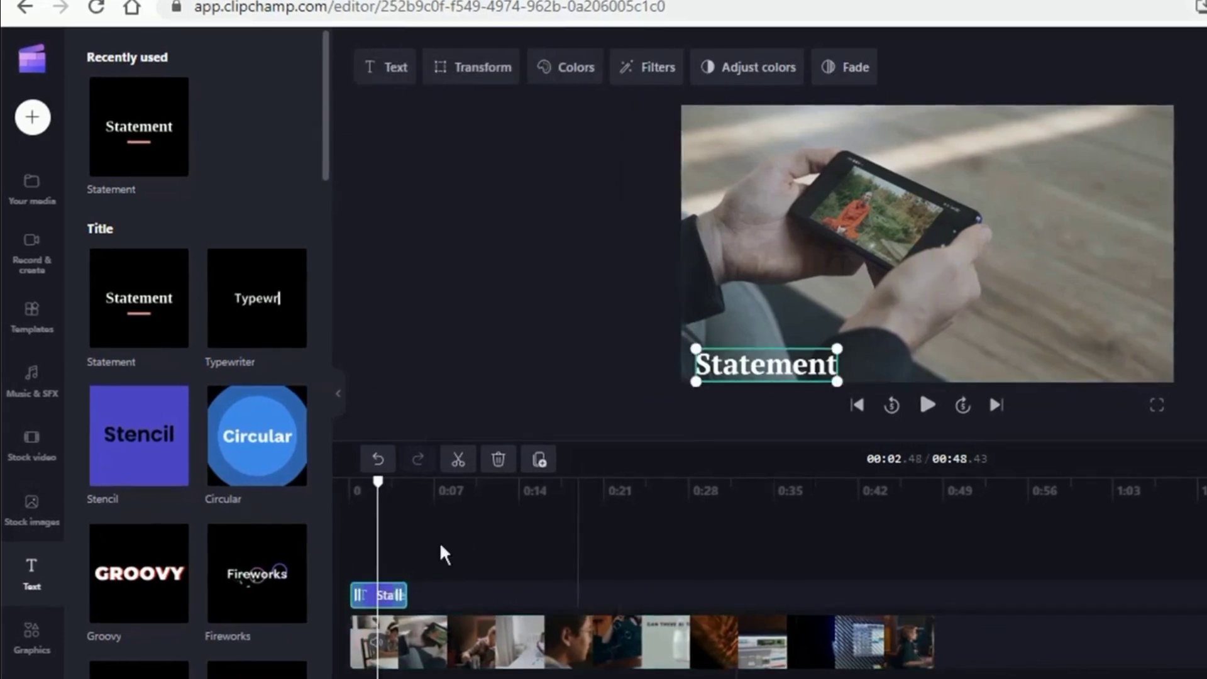
{"action": "left_click_drag", "start_coordinate": [550, 601], "coordinate": [950, 601]}
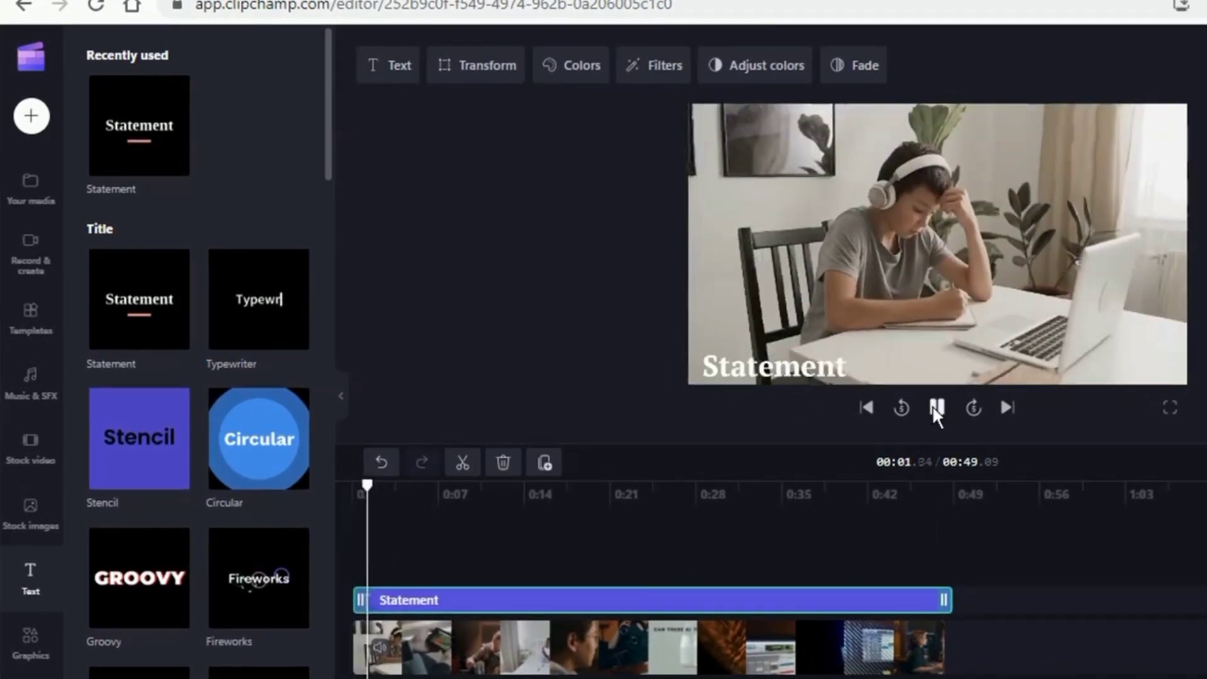
Edit the title's subtitle text and split it where the next sentence starts
{"action": "left_click", "coordinate": [387, 65]}
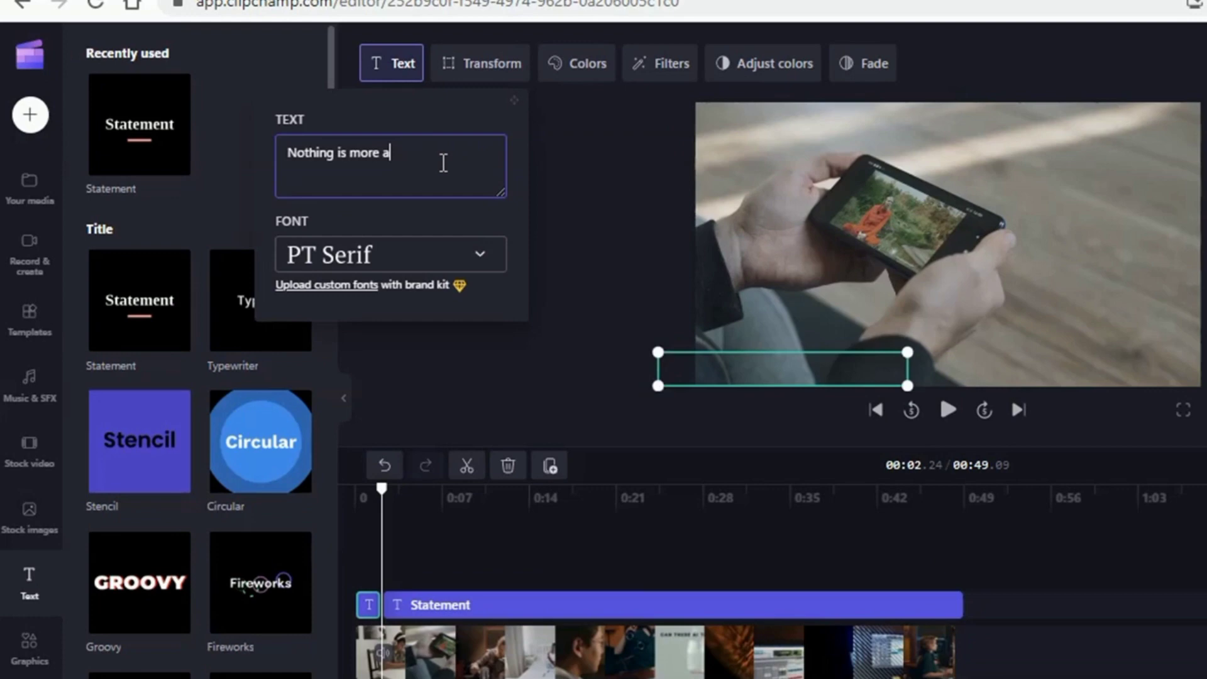
{"action": "left_click_drag", "start_coordinate": [385, 494], "coordinate": [420, 494]}
{"action": "left_click", "coordinate": [470, 468]}
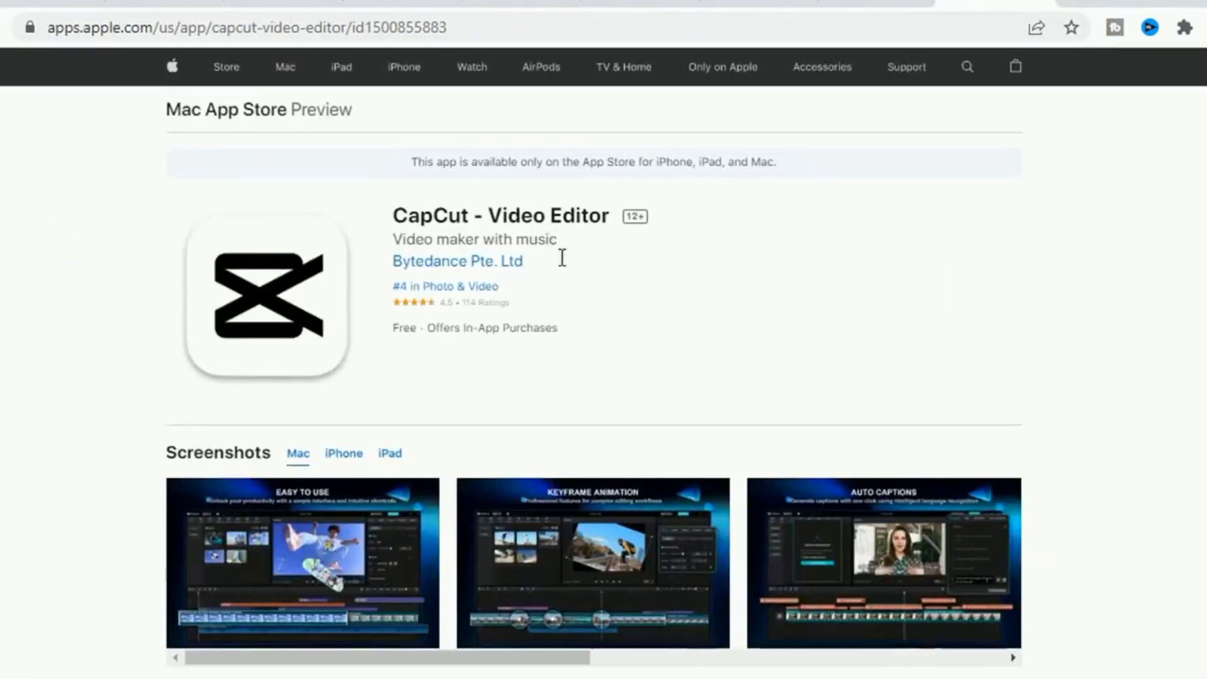
Scroll the CapCut - Video Editor App Store page down to App Privacy and back up
{"action": "scroll", "coordinate": [557, 327], "scroll_direction": "down", "scroll_amount": 15}
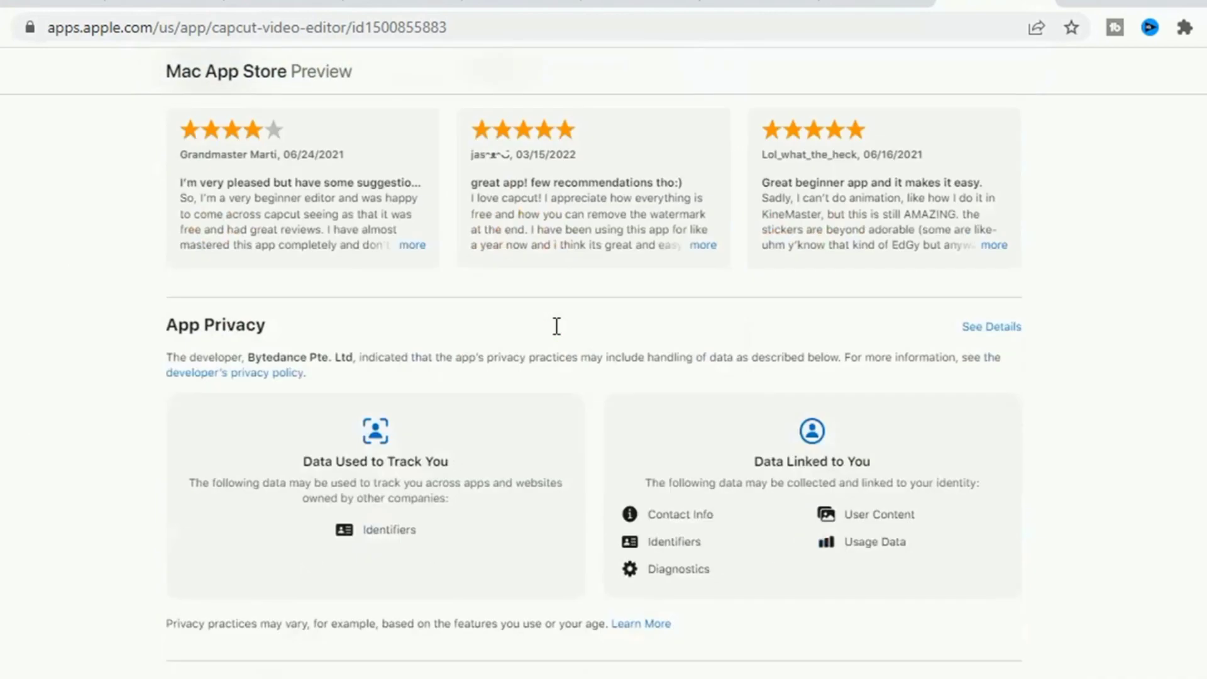
{"action": "scroll", "coordinate": [334, 224], "scroll_direction": "up", "scroll_amount": 15}
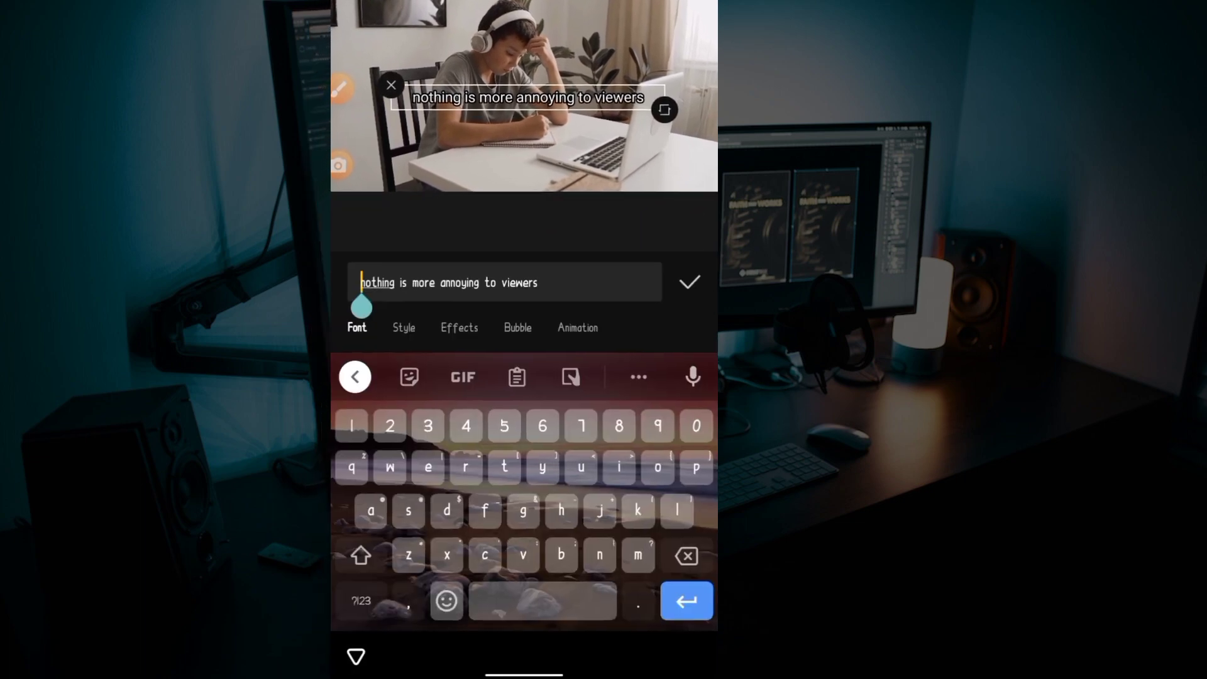
Change the caption to read 'Nothing is more annoying to viewers' with a capital N
{"action": "type", "text": "N"}
{"action": "key", "text": "Return"}
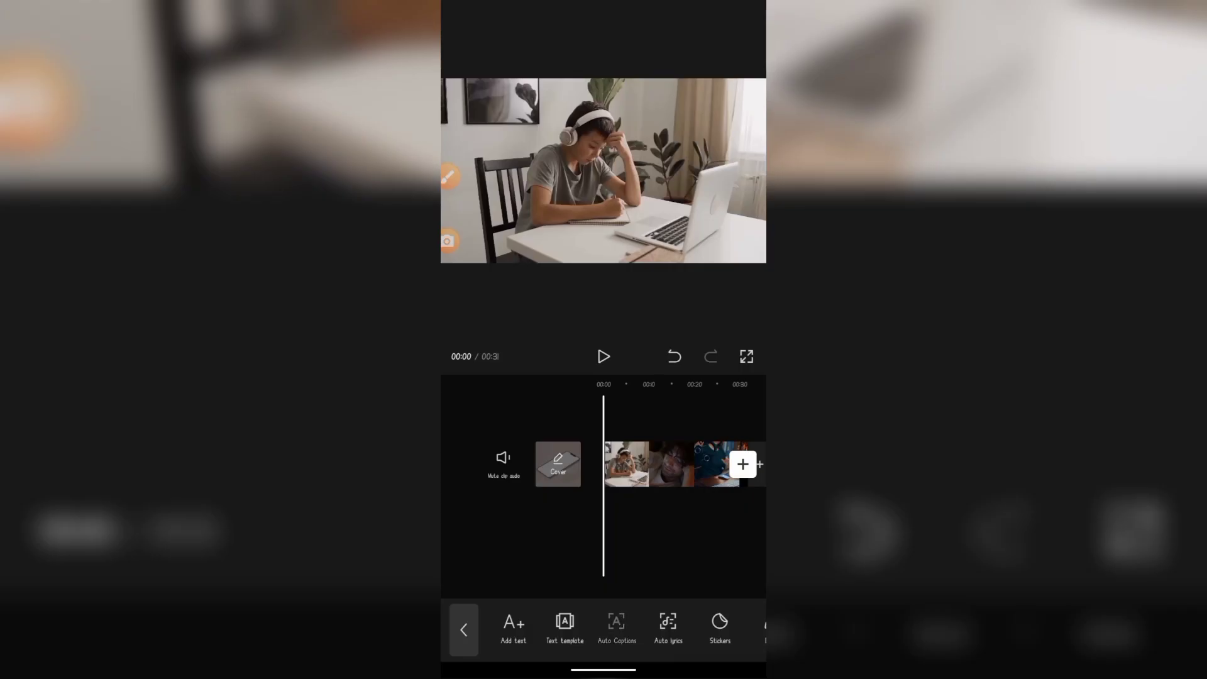
Generate English auto captions from the clip's original sound
{"action": "left_click", "coordinate": [616, 627]}
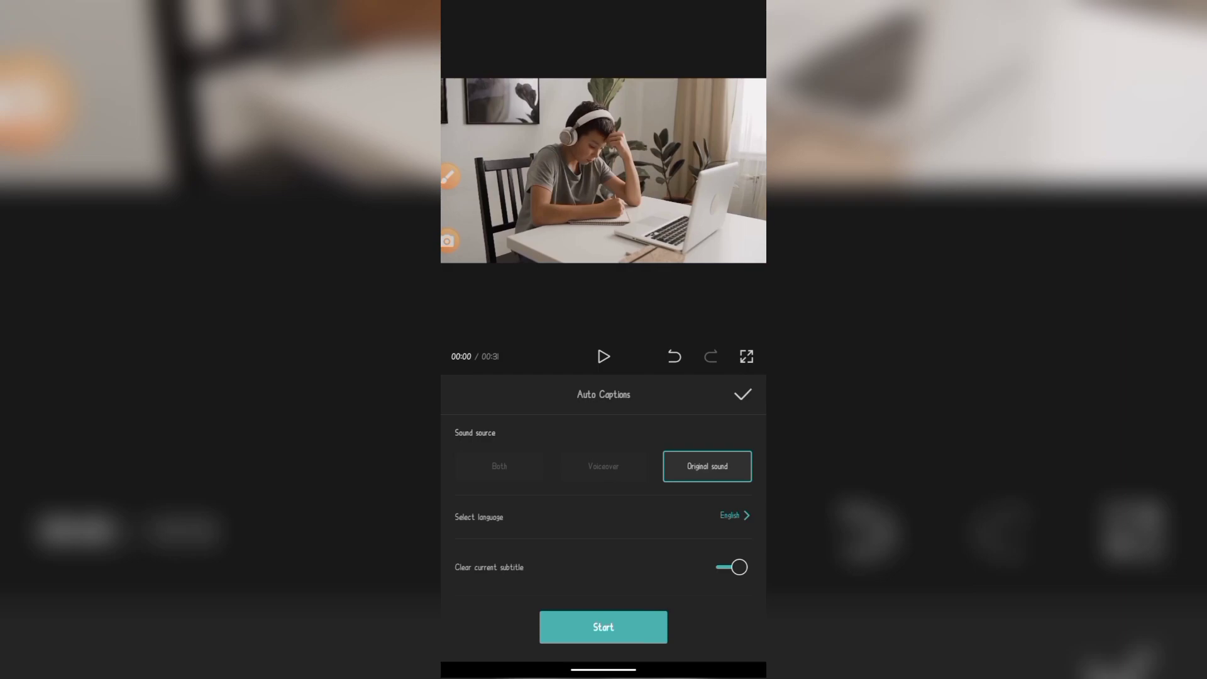
{"action": "left_click", "coordinate": [603, 627]}
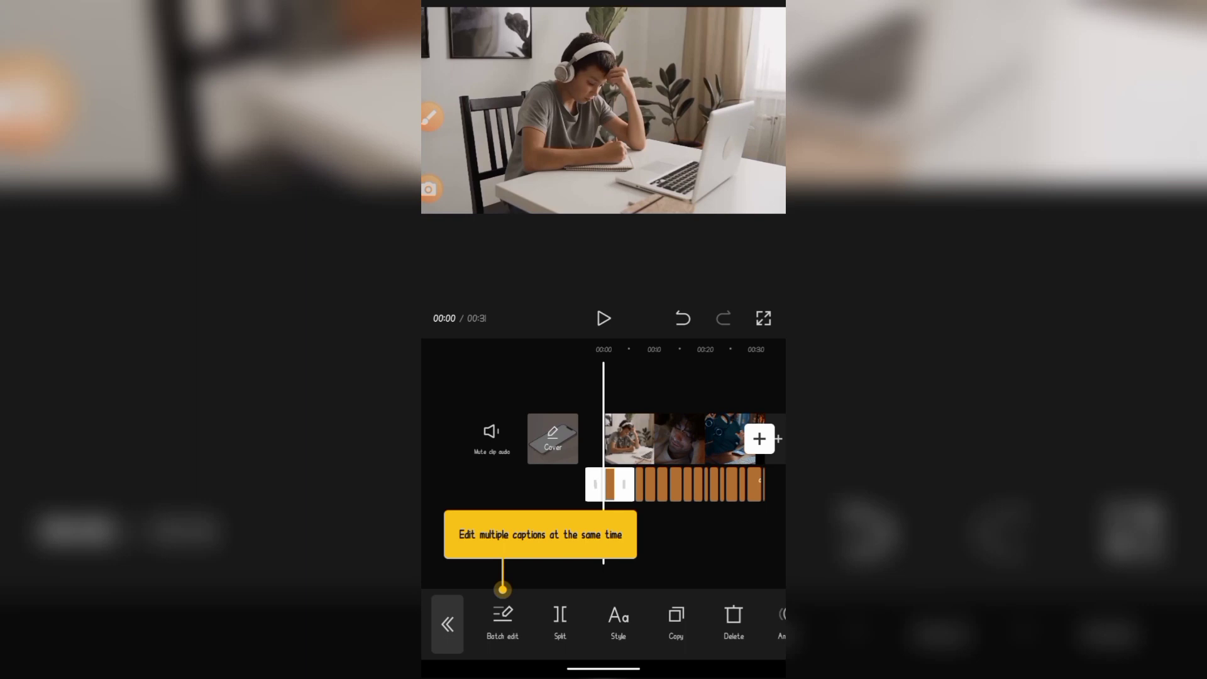
In Batch edit, capitalise the first caption to 'Nothing is more annoying to viewers'
{"action": "left_click", "coordinate": [503, 619]}
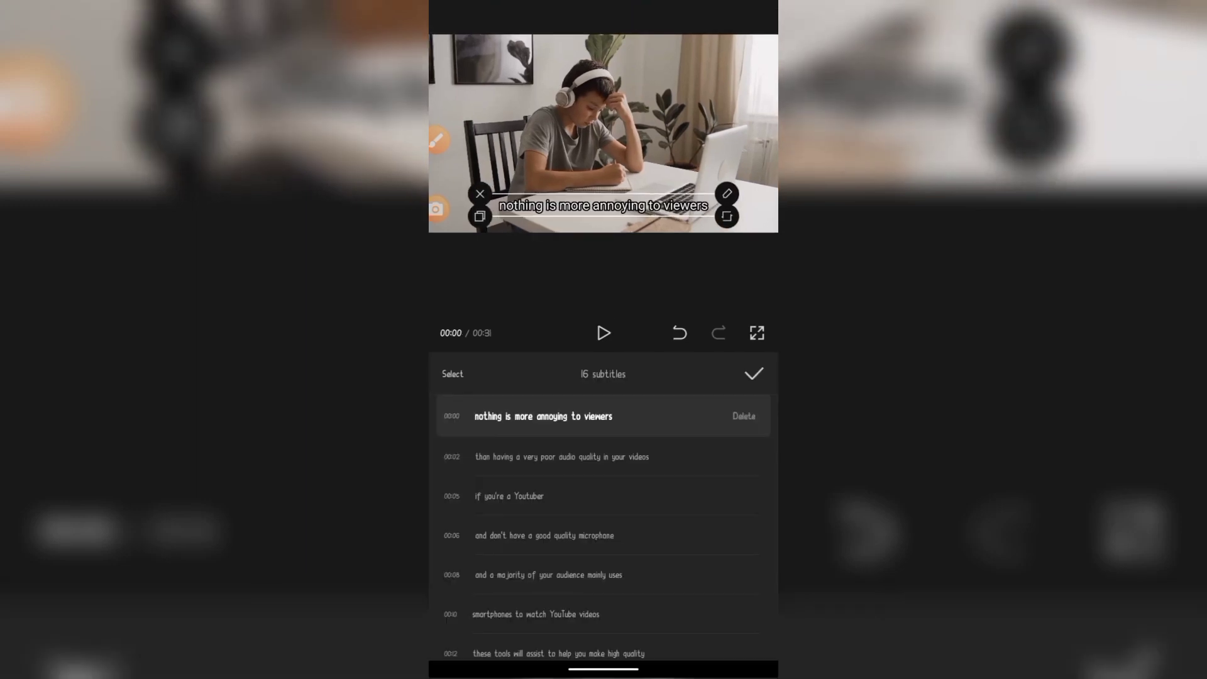
{"action": "left_click", "coordinate": [742, 415]}
{"action": "left_click", "coordinate": [477, 300]}
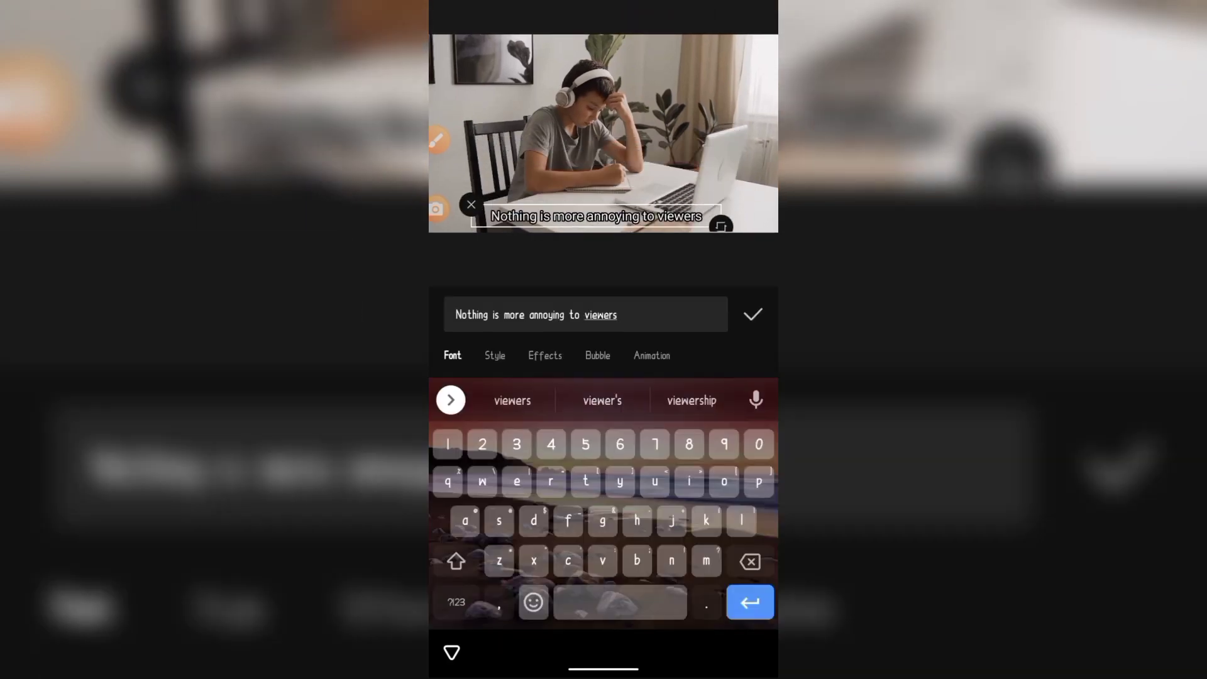
{"action": "left_click", "coordinate": [604, 557]}
{"action": "left_click", "coordinate": [752, 380]}
Apply the yellow ART text effect to all auto captions
{"action": "left_click", "coordinate": [754, 372]}
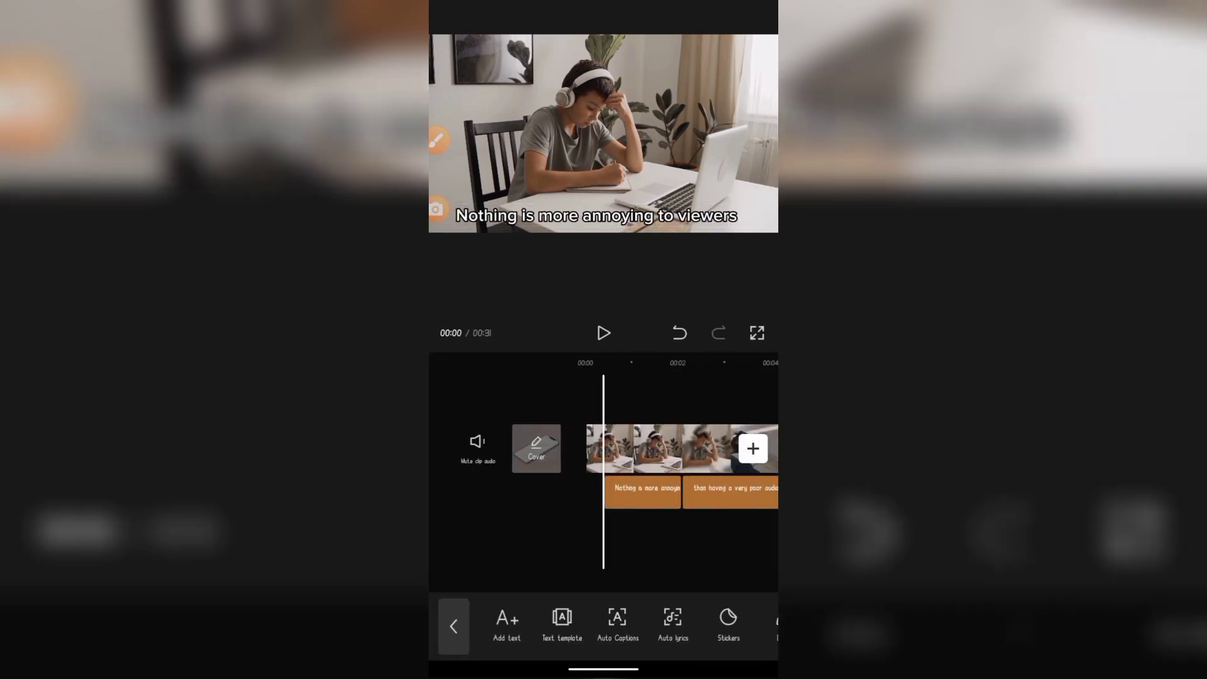
{"action": "left_click_drag", "start_coordinate": [673, 449], "coordinate": [534, 448]}
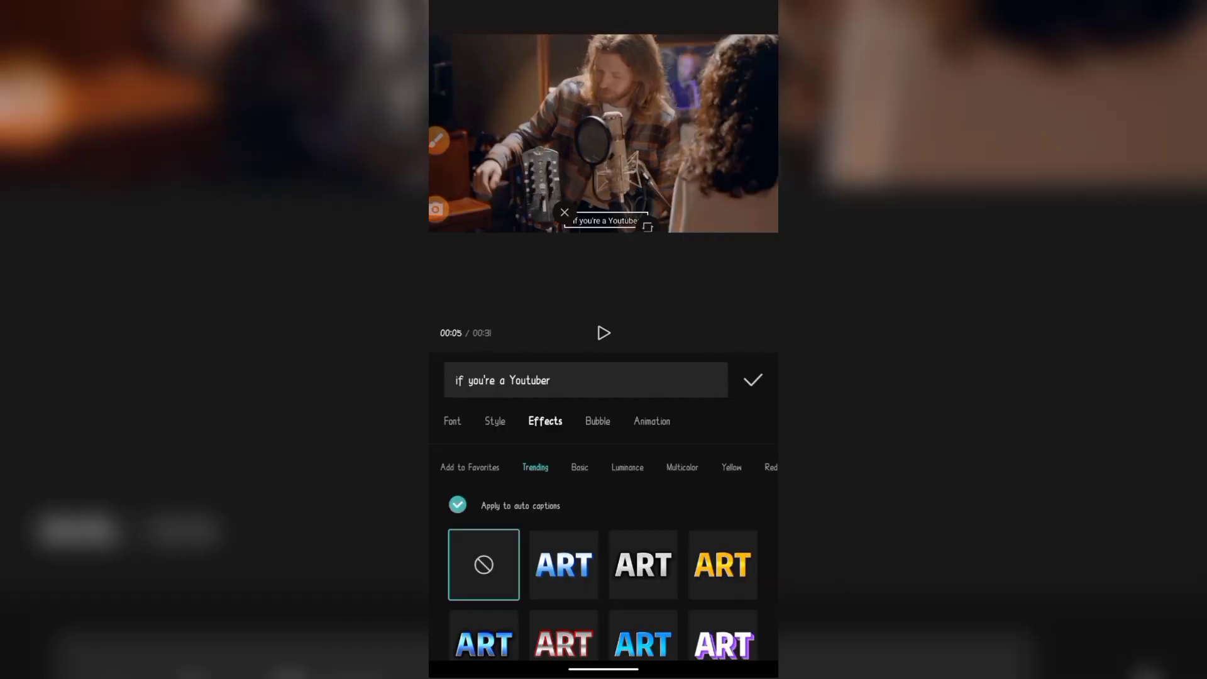
{"action": "left_click", "coordinate": [723, 565]}
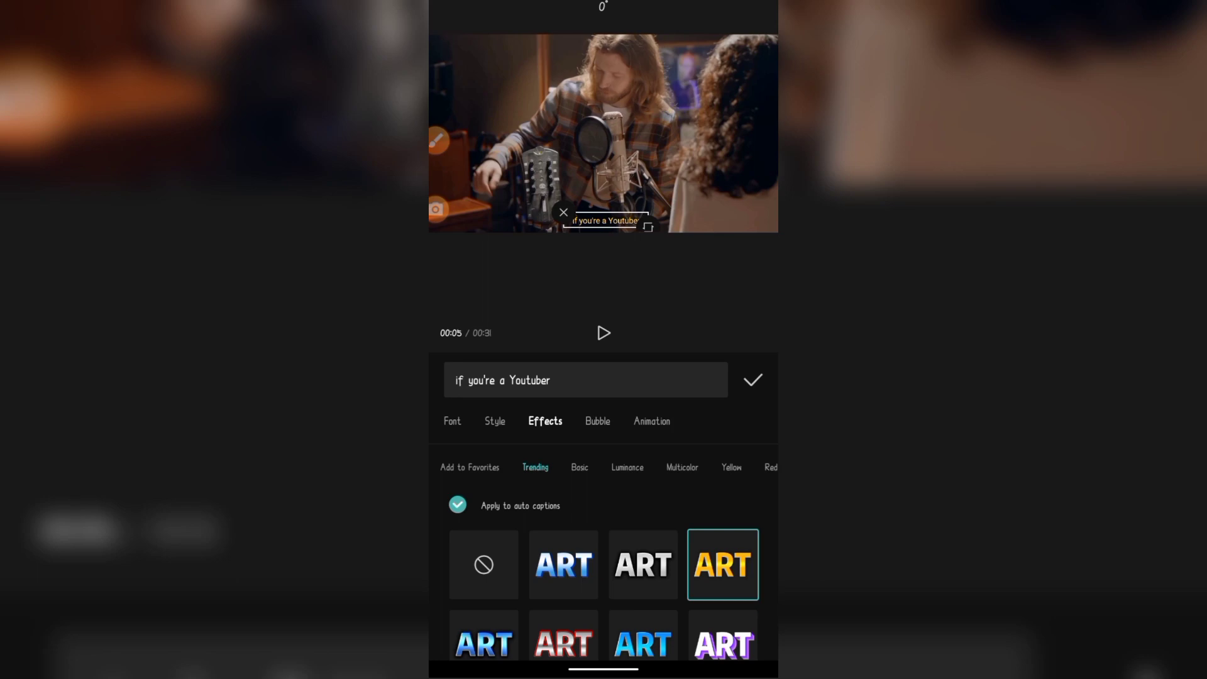